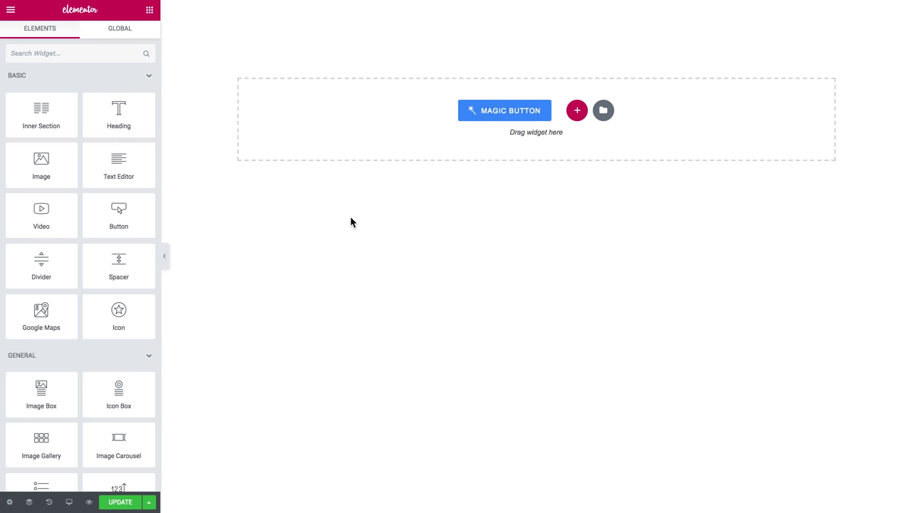
Search the widgets for "post" and add the Posts widget to the empty section of the page.
click(110, 54)
text(post)
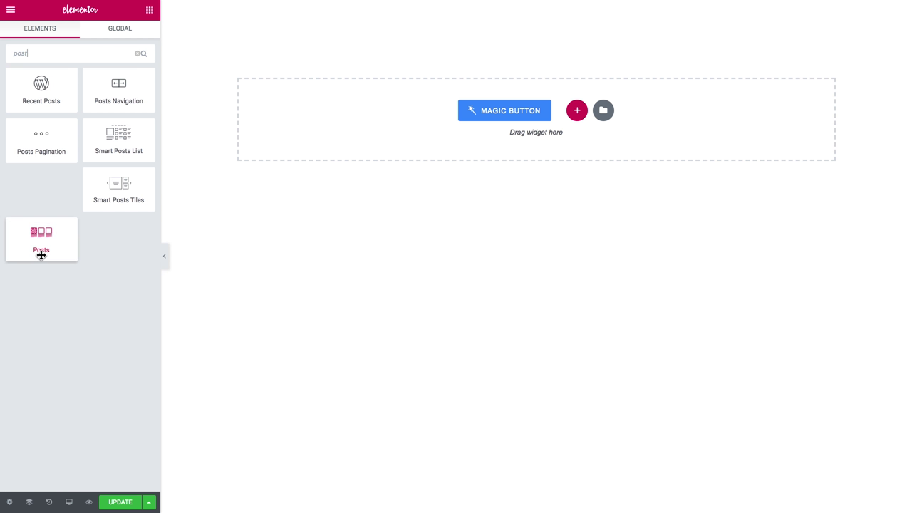
drag(41, 255, 355, 122)
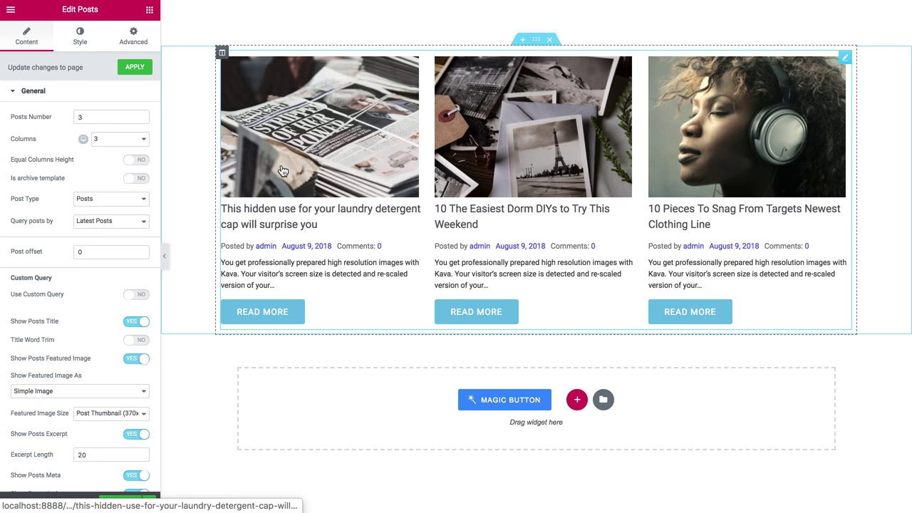
Set the Posts widget to show 6 posts, keeping the layout at 3 columns.
click(94, 117)
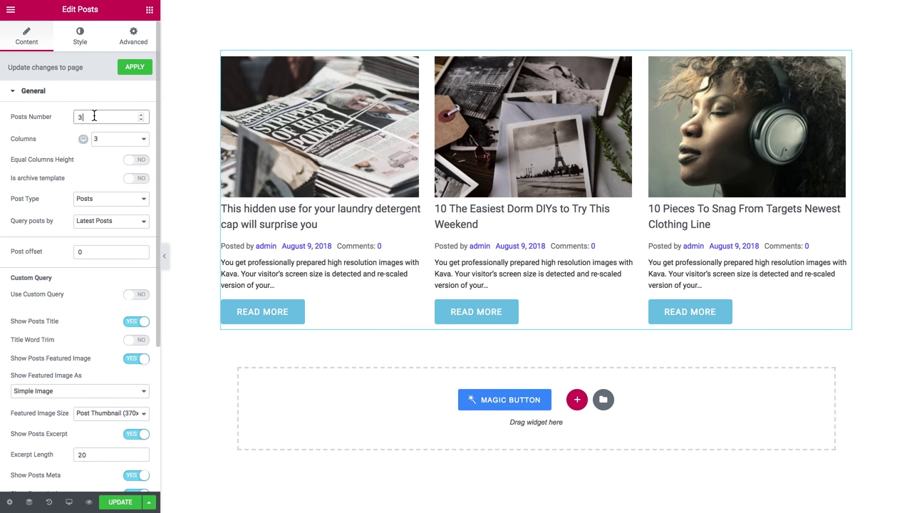
drag(94, 116, 57, 120)
text(6)
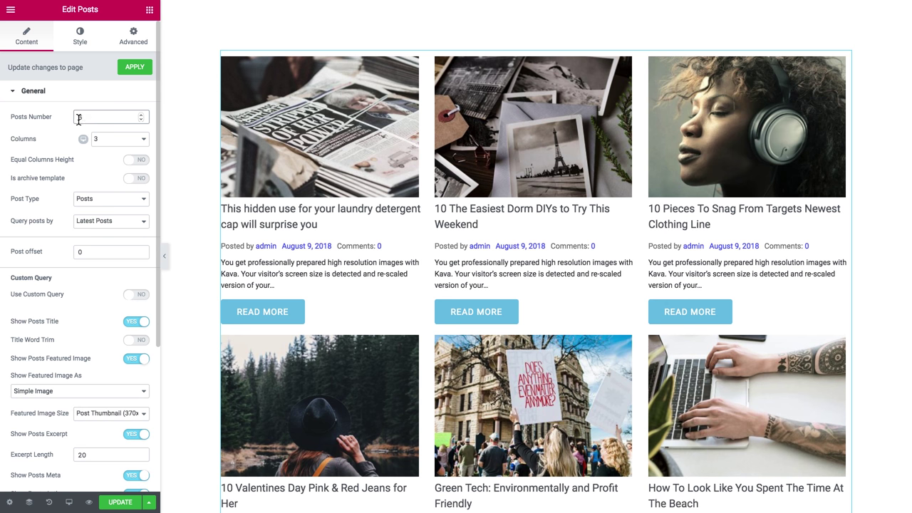
drag(79, 119, 84, 120)
click(112, 143)
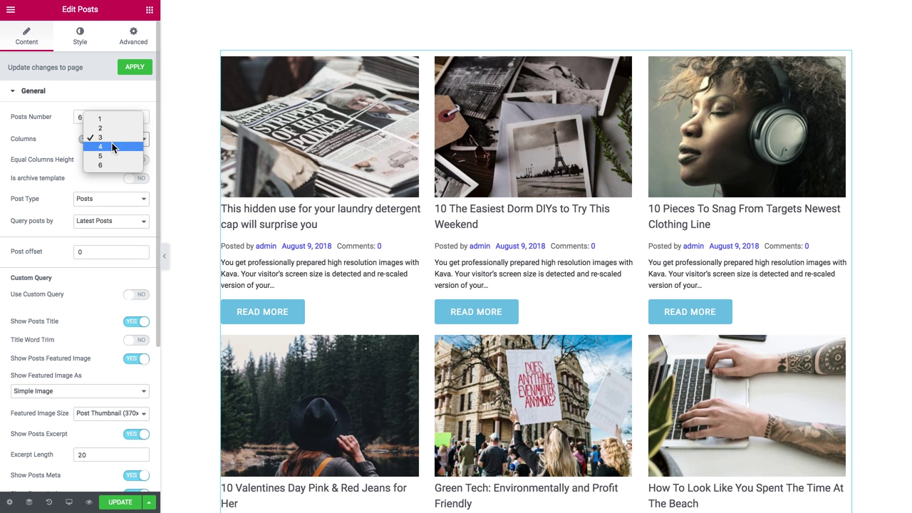
click(42, 143)
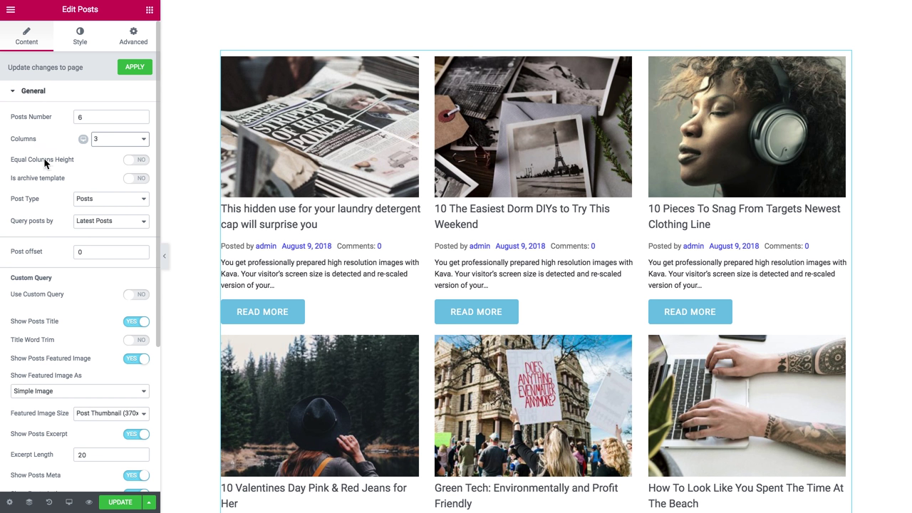
Enable equal columns height for the posts and keep Posts as the post type.
click(131, 169)
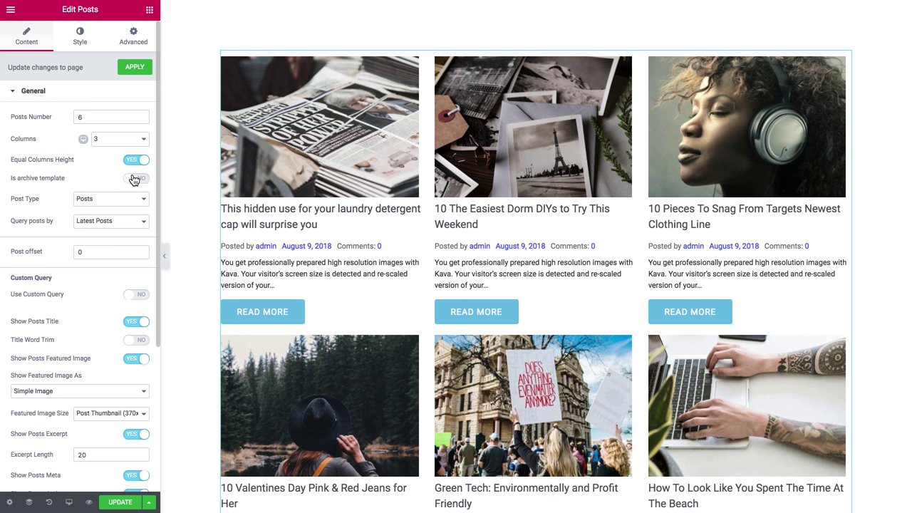
click(100, 205)
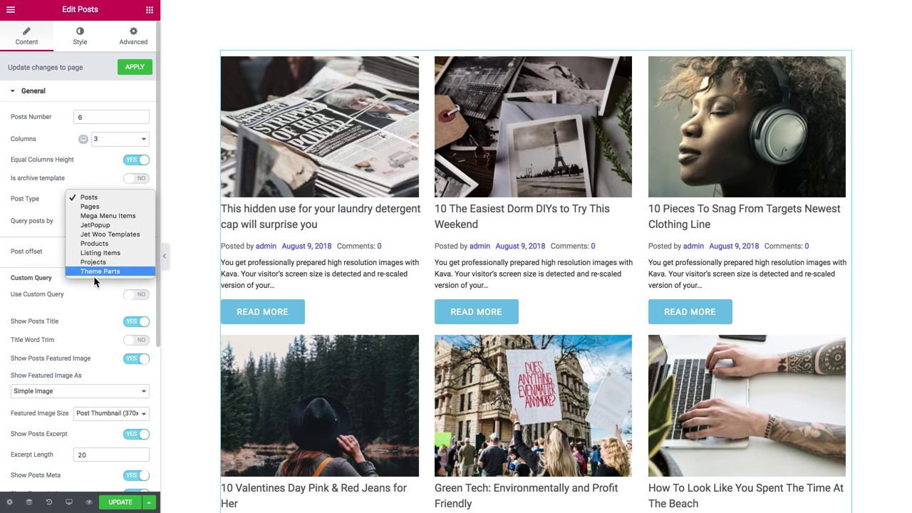
click(39, 199)
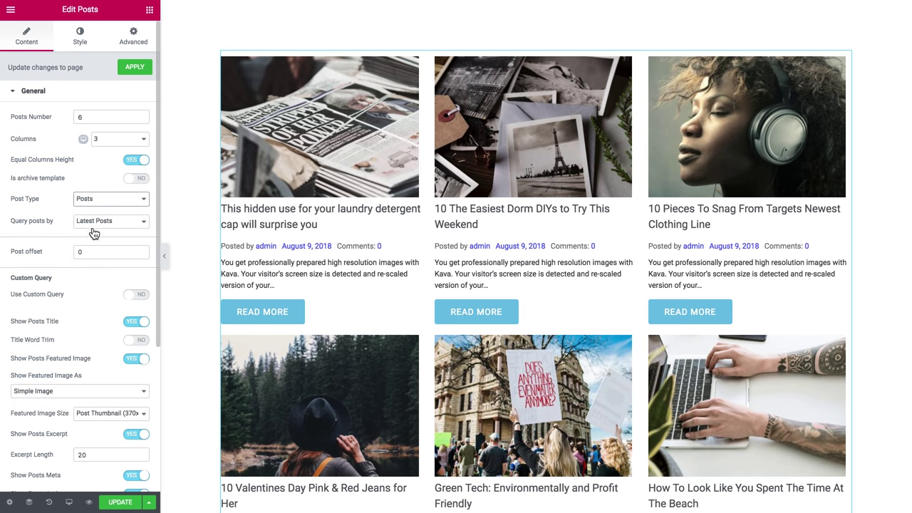
Try showing the posts' featured images as Box Background and restore the Simple Image option.
scroll(93, 301, down, 3)
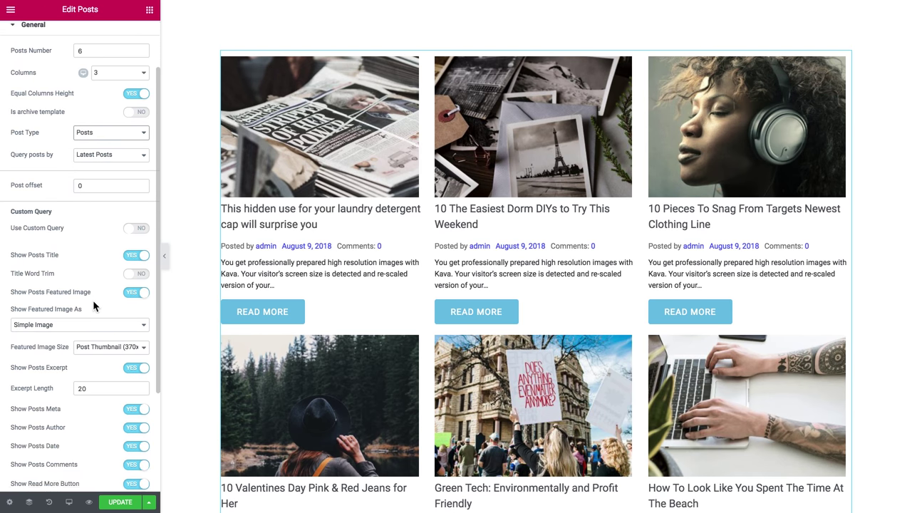
scroll(120, 236, down, 2)
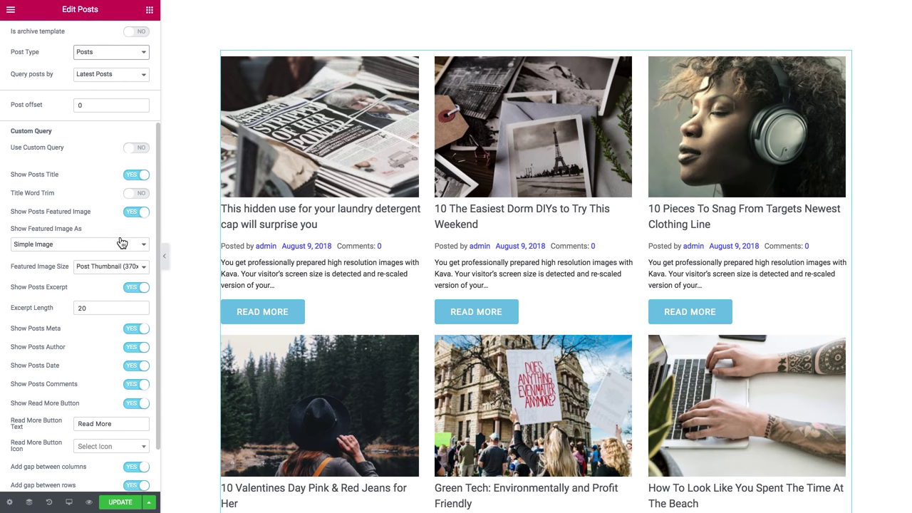
click(65, 236)
click(59, 243)
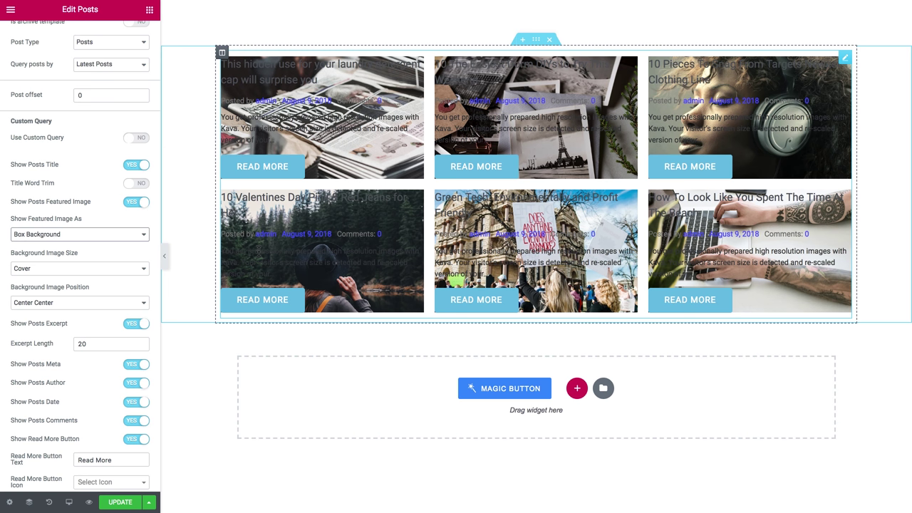
click(112, 235)
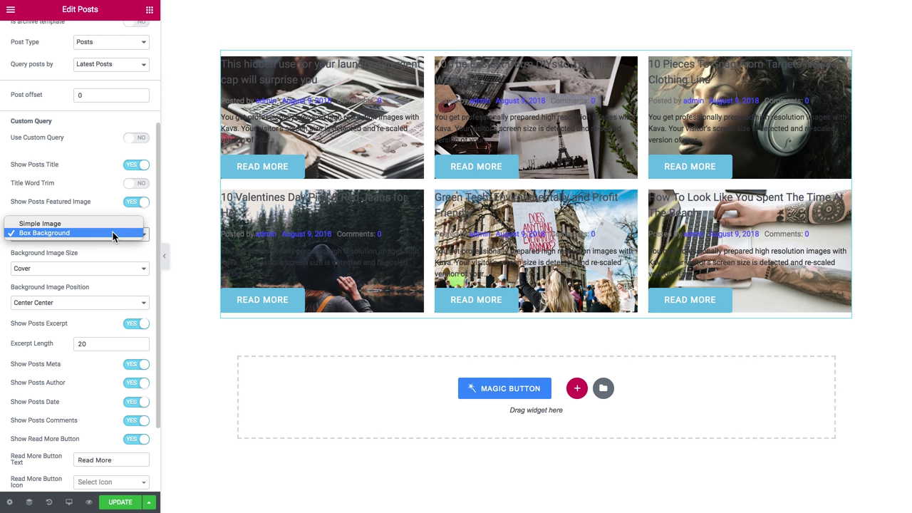
click(113, 224)
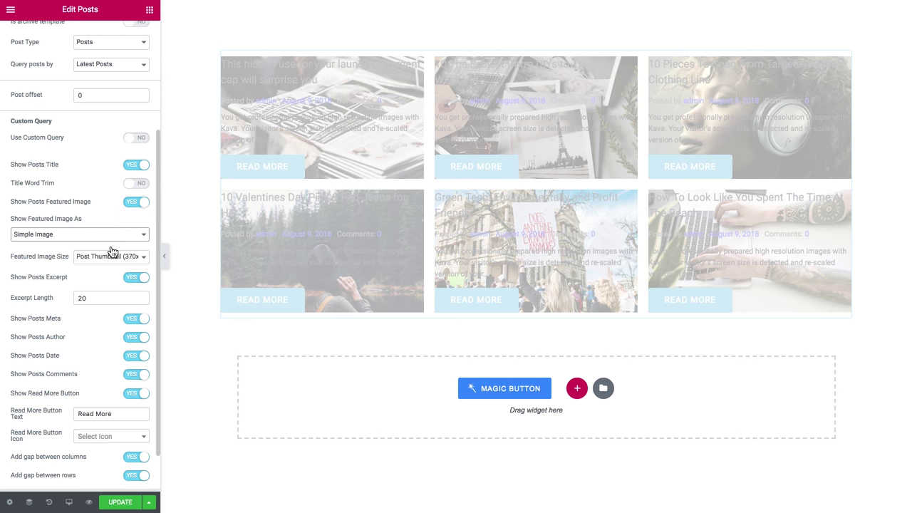
Enable the carousel for the Posts widget.
scroll(83, 356, down, 2)
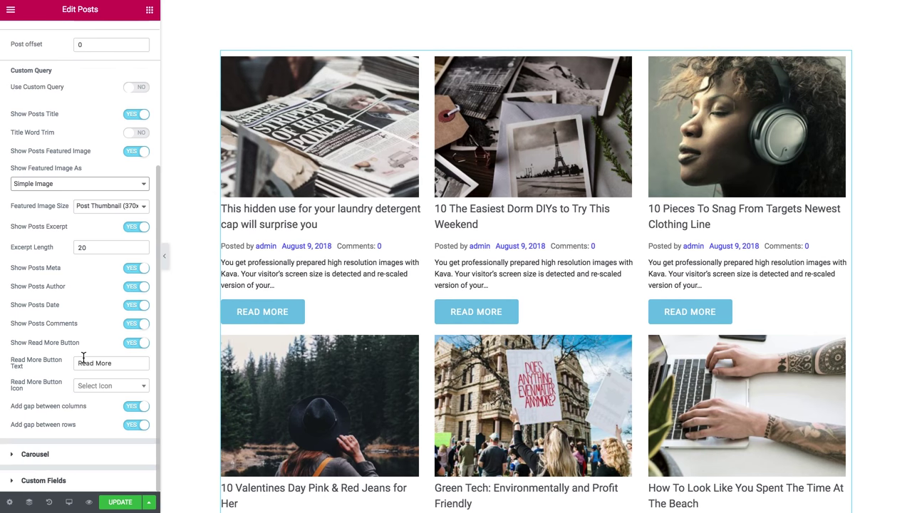
click(45, 456)
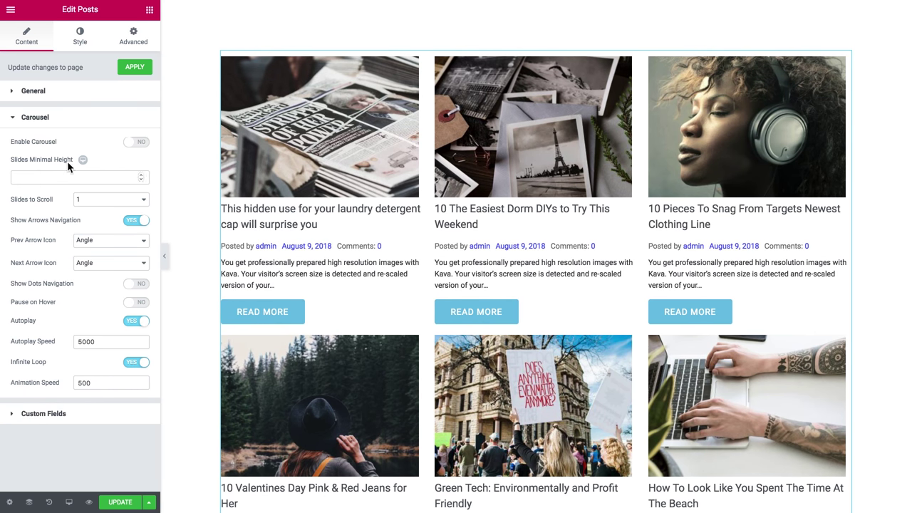
click(144, 143)
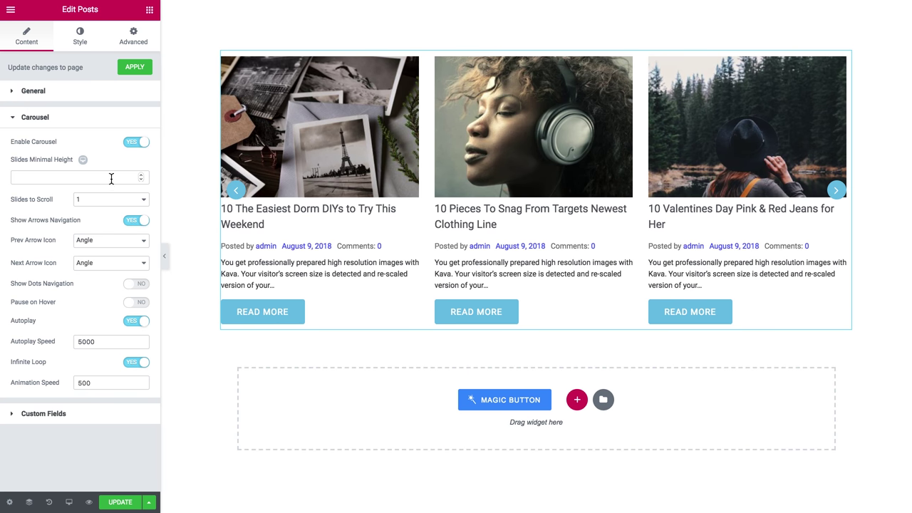
Check the slides-to-scroll options and preview the posts carousel by advancing it one slide at a time.
click(106, 204)
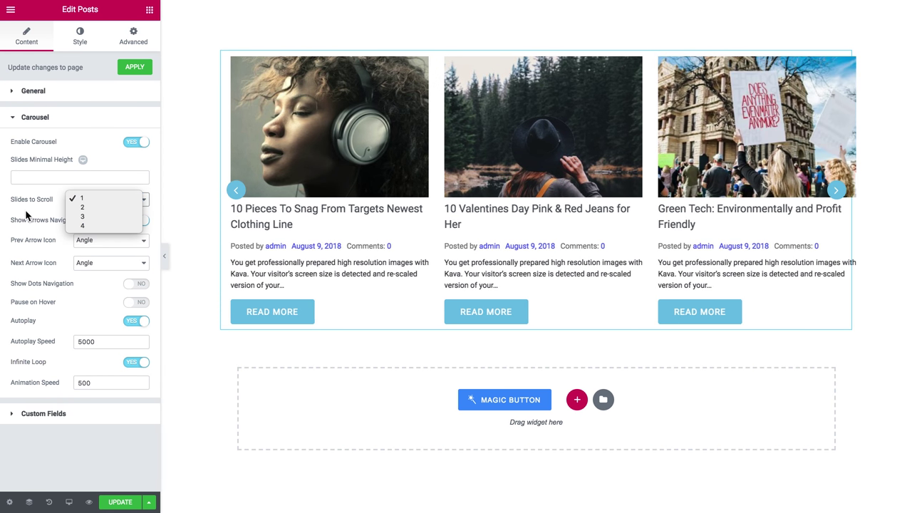
click(28, 218)
click(838, 191)
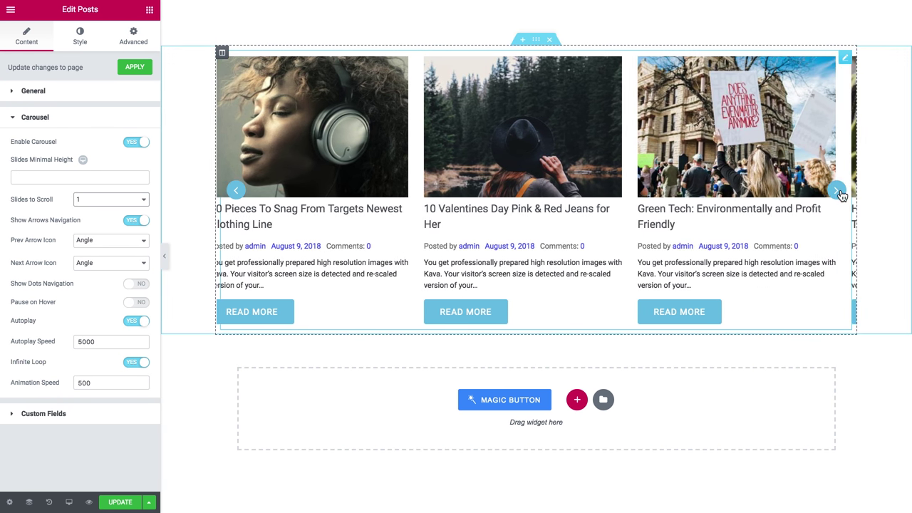
click(840, 193)
click(840, 192)
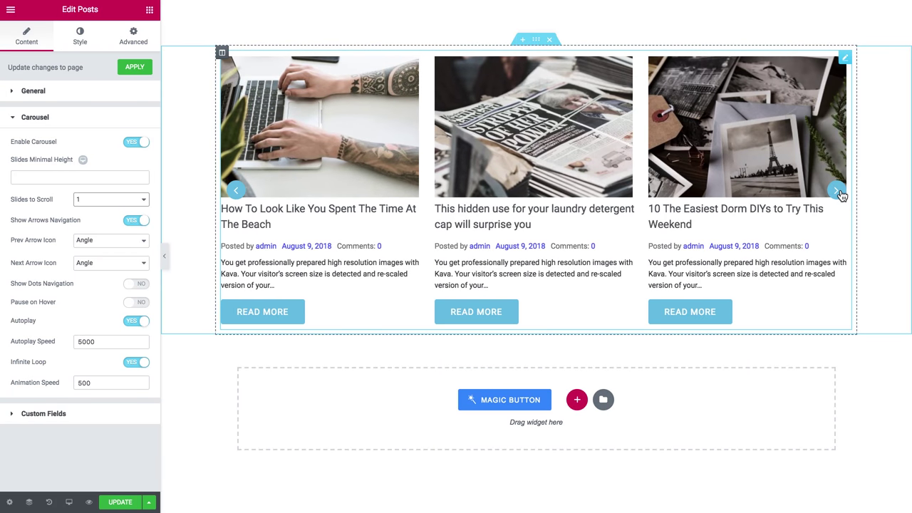
click(840, 192)
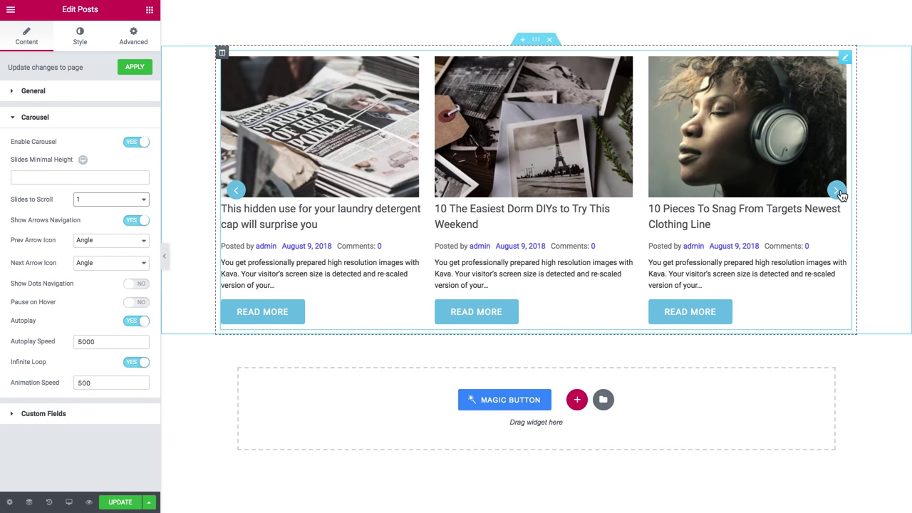
Preview the carousel with slides to scroll set to 2, and return the setting to 1.
click(127, 200)
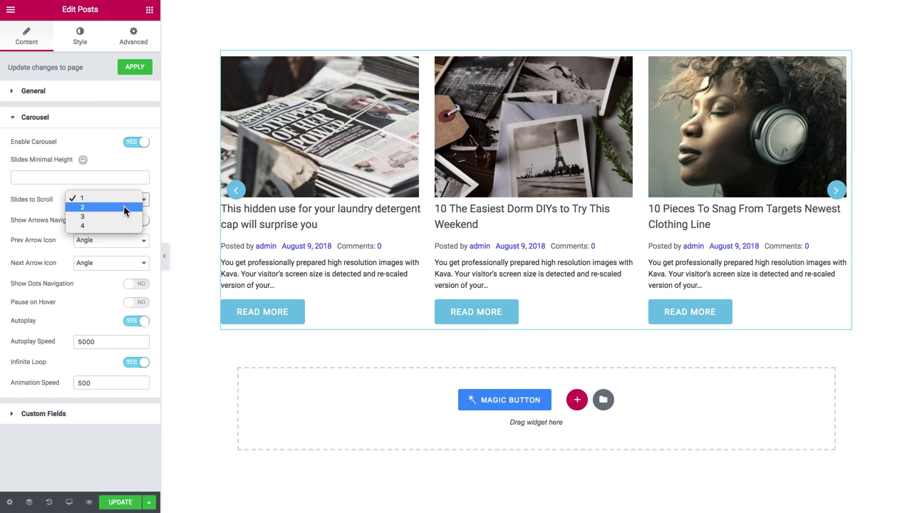
click(123, 206)
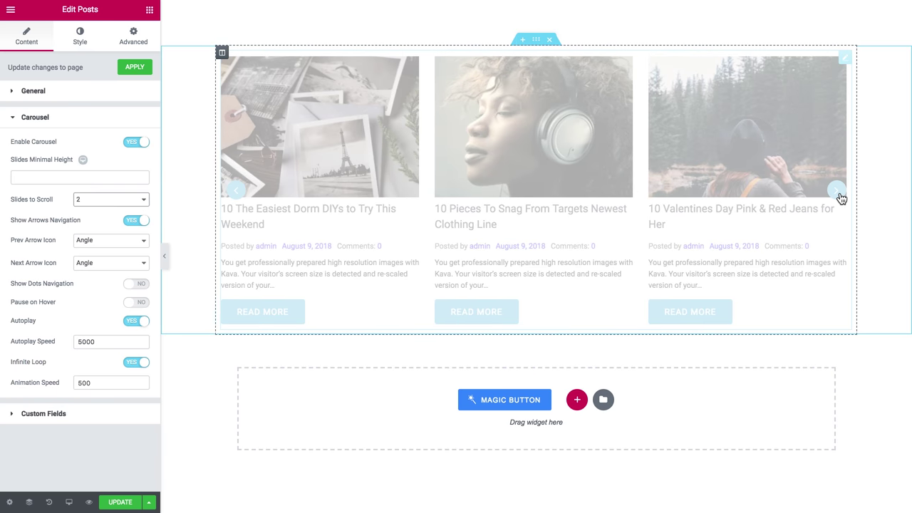
click(839, 192)
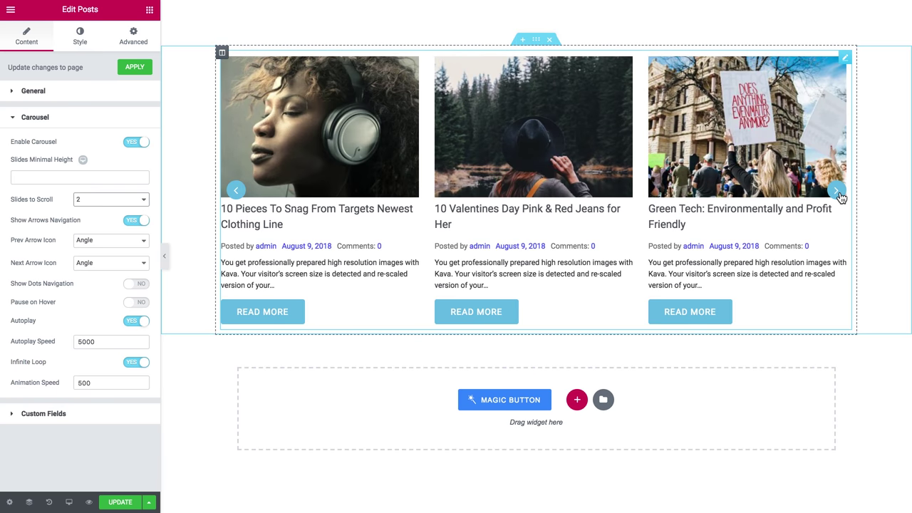
click(839, 192)
click(839, 193)
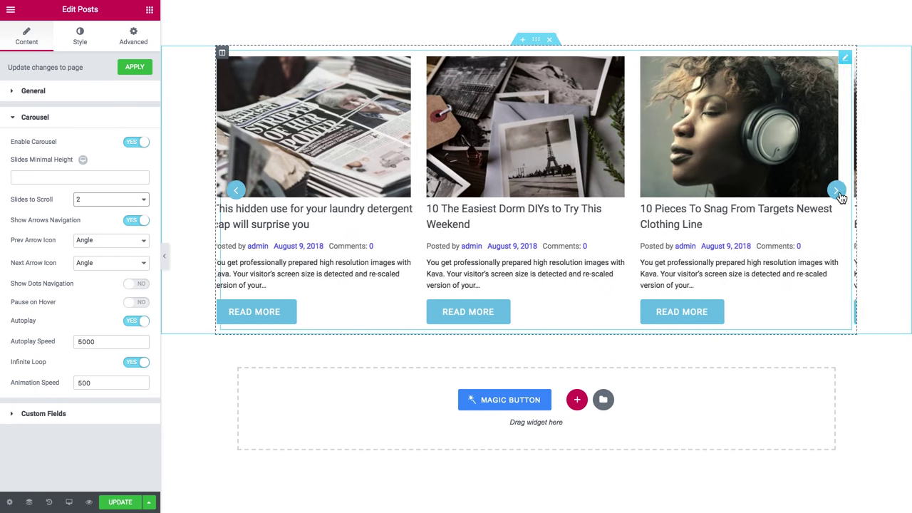
click(839, 192)
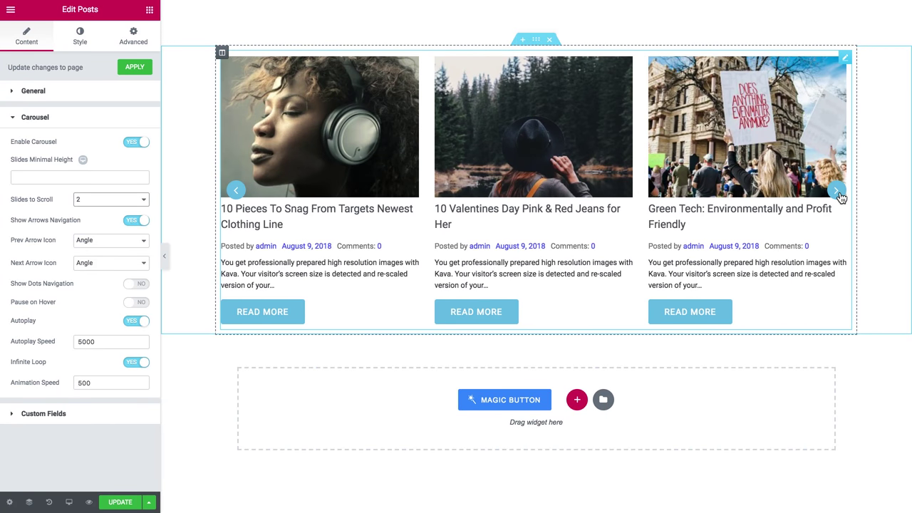
click(119, 200)
click(102, 190)
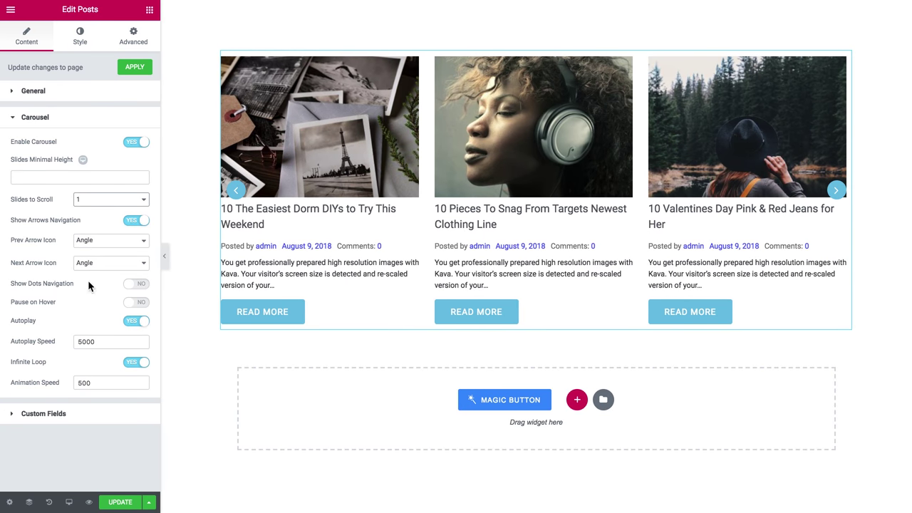
Turn on dots navigation and pause on hover for the posts carousel.
click(134, 288)
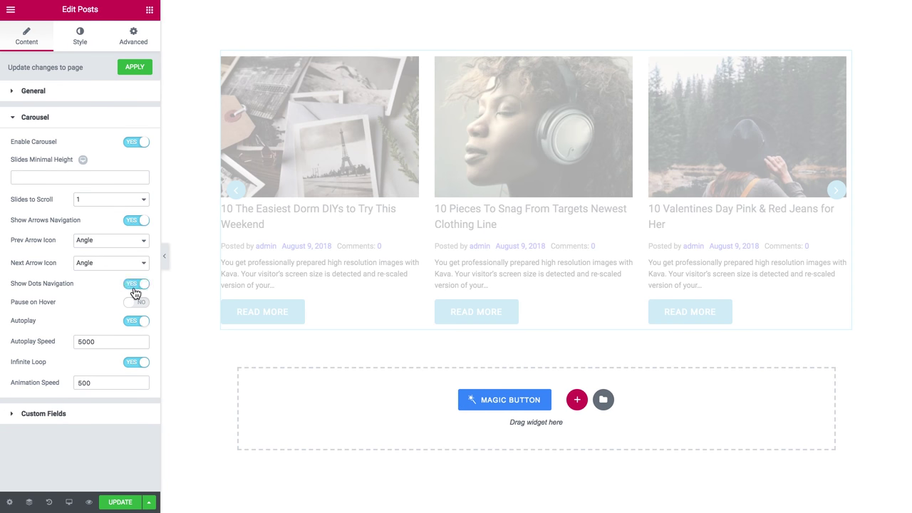
click(133, 305)
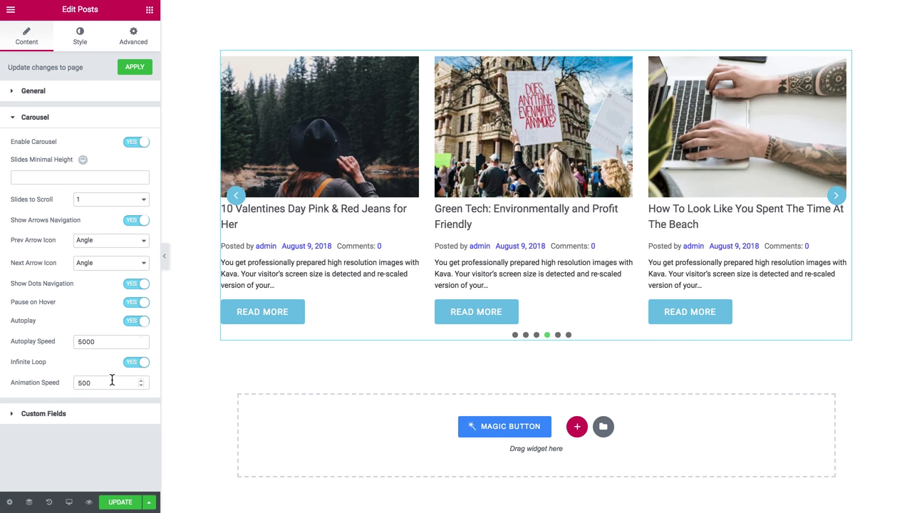
Set the background color of the post items to the light palette color #f7f7fb.
click(79, 42)
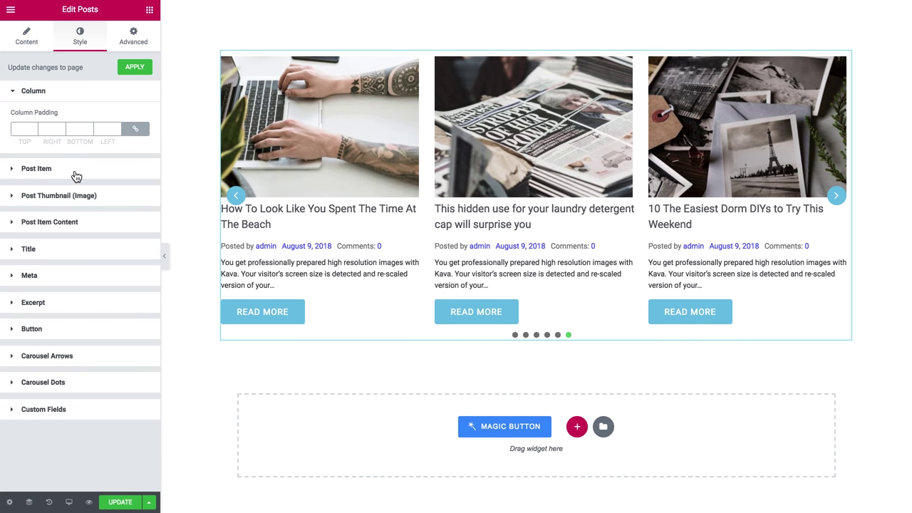
click(76, 176)
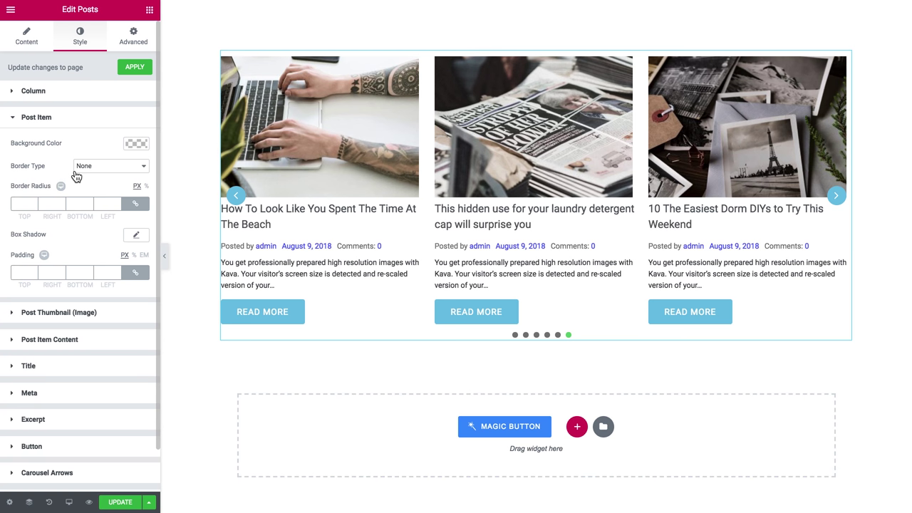
click(135, 145)
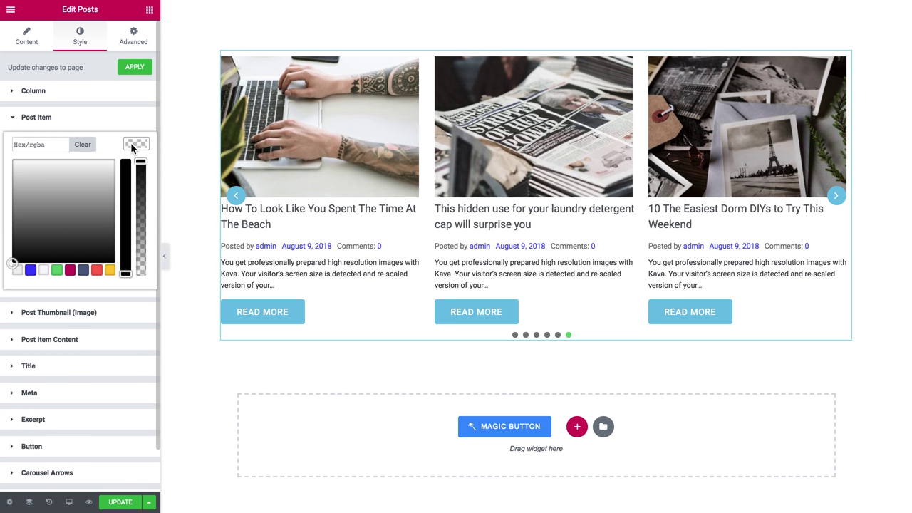
click(17, 270)
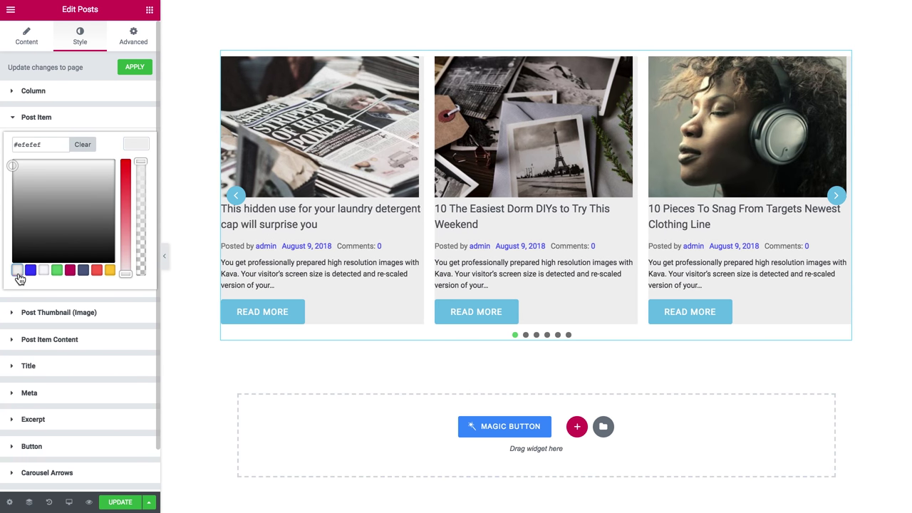
click(44, 270)
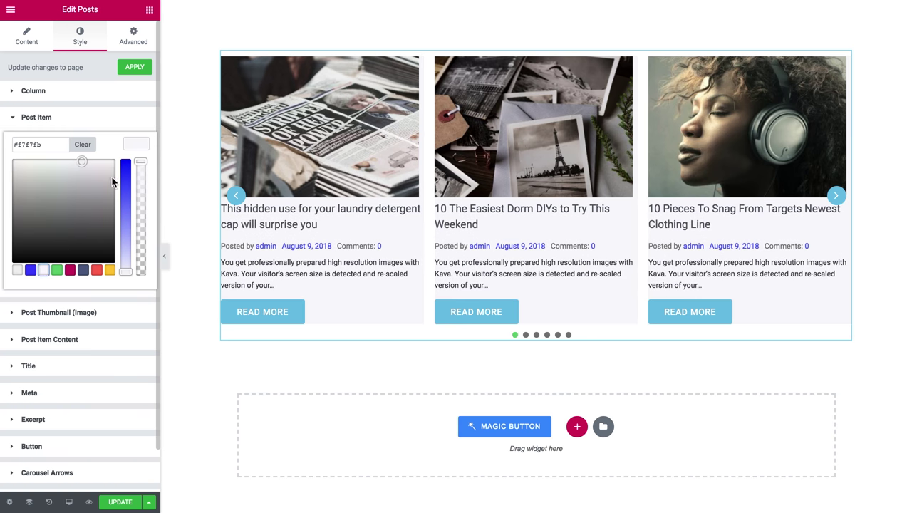
click(136, 149)
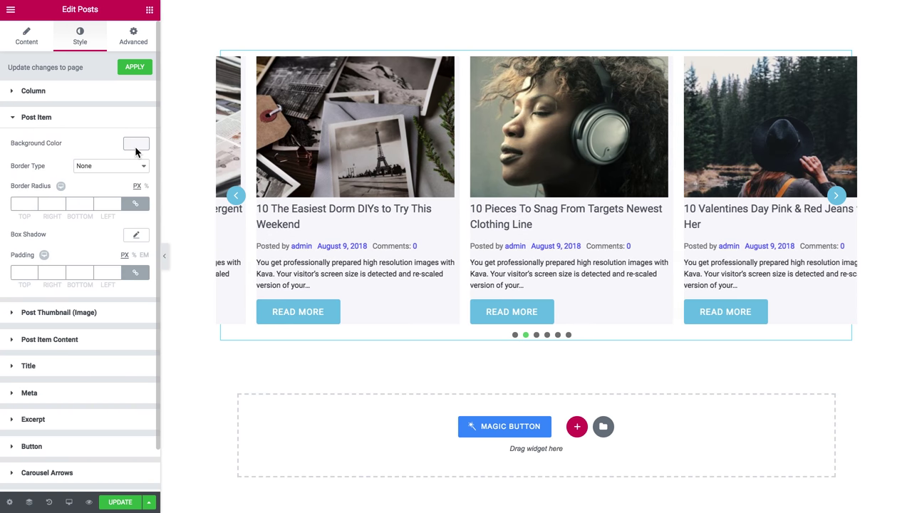
Set the post items' border radius to 5 px and their padding to 10 px on all sides.
click(26, 203)
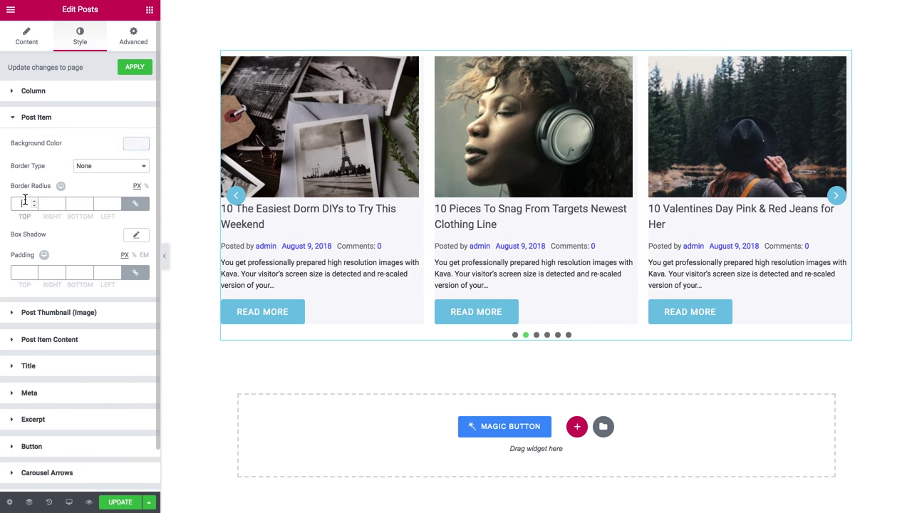
text(5)
click(19, 273)
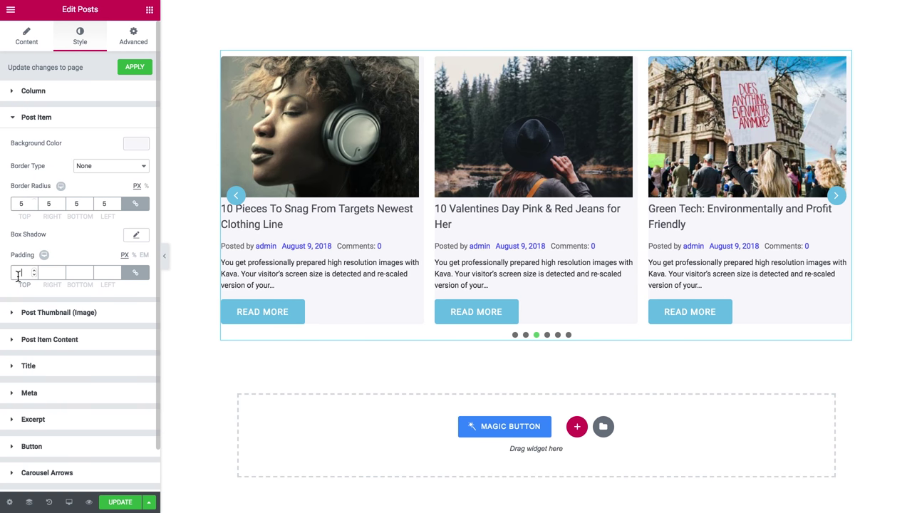
text(10)
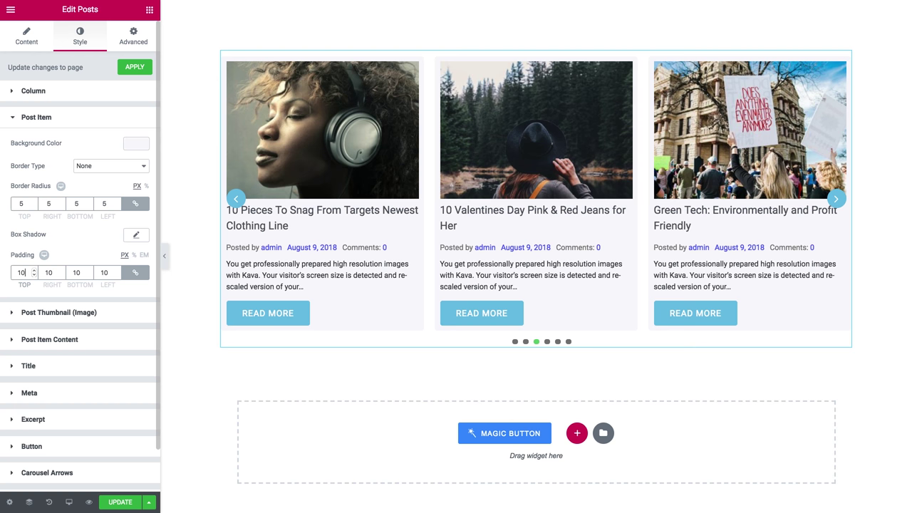
click(72, 117)
Set the border radius of the post thumbnail images to 5 px on all corners.
click(74, 147)
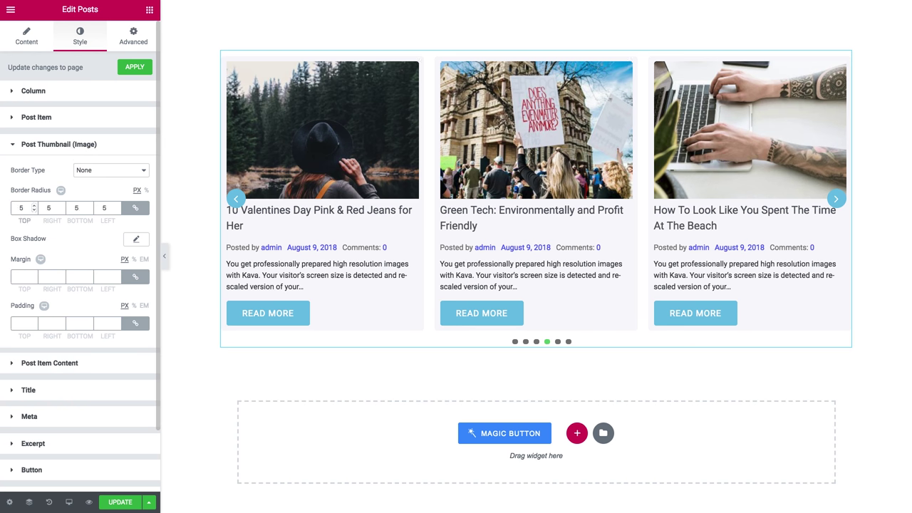
click(25, 207)
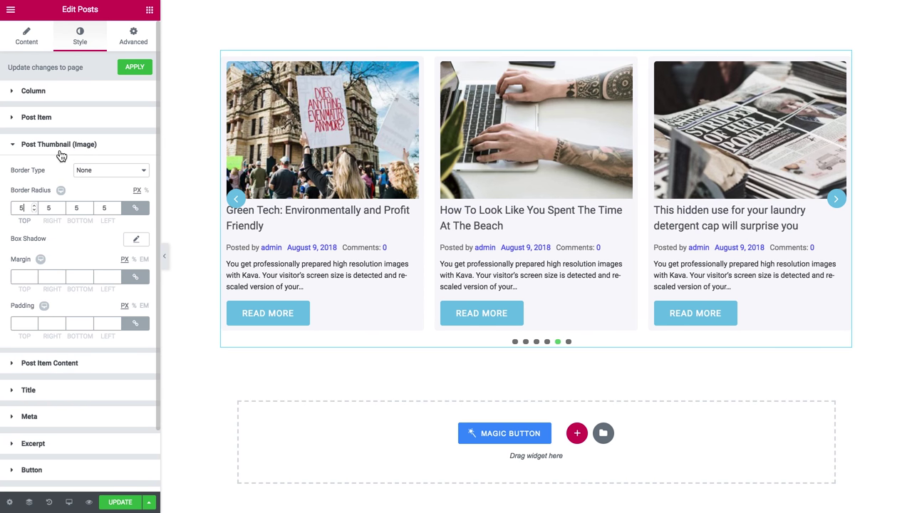
click(114, 145)
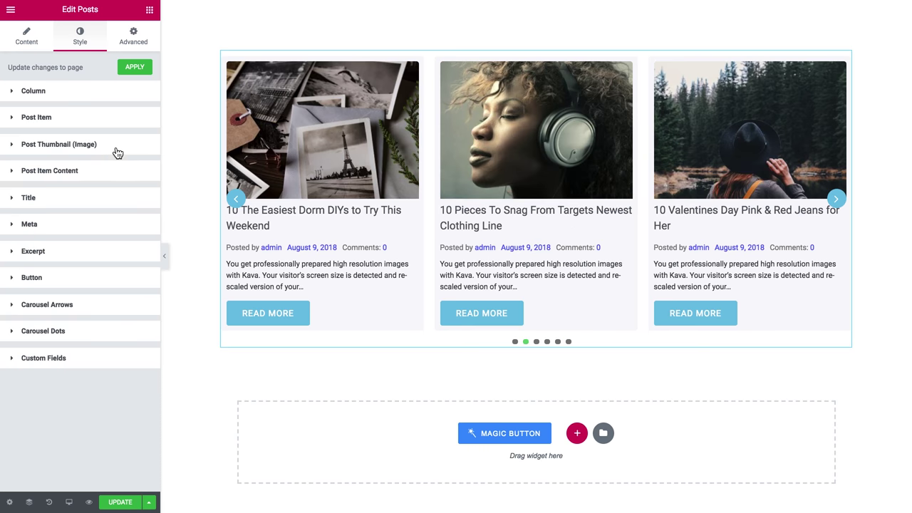
Try 10 px of padding around the post item content, and settle on 20 px on all sides.
click(82, 172)
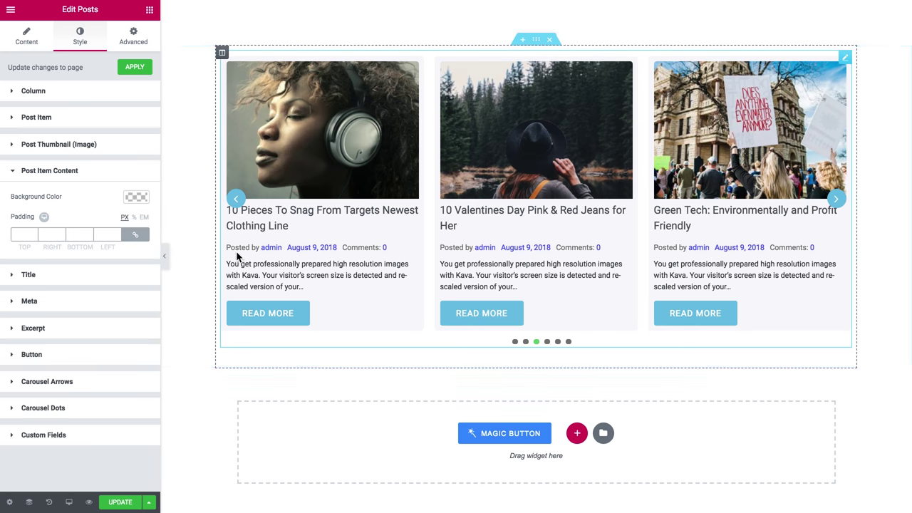
click(23, 236)
text(10)
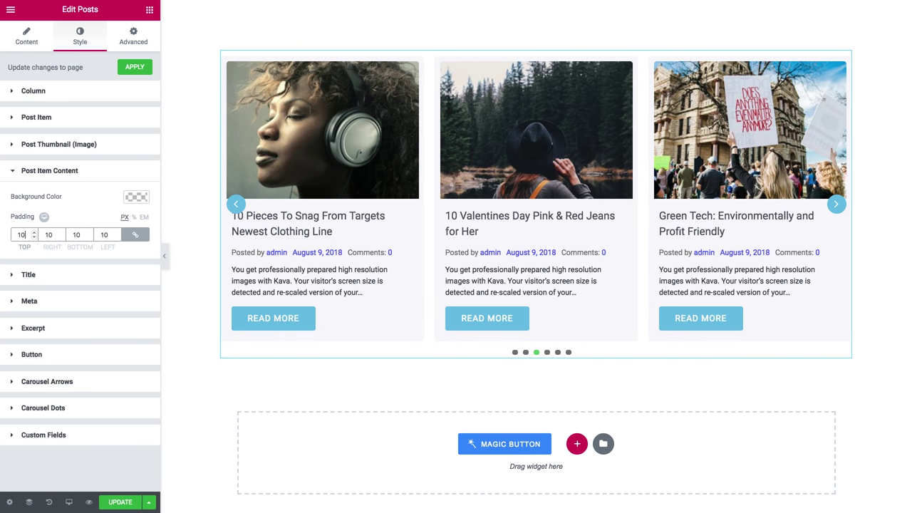
key(BackSpace)
key(BackSpace)
text(20)
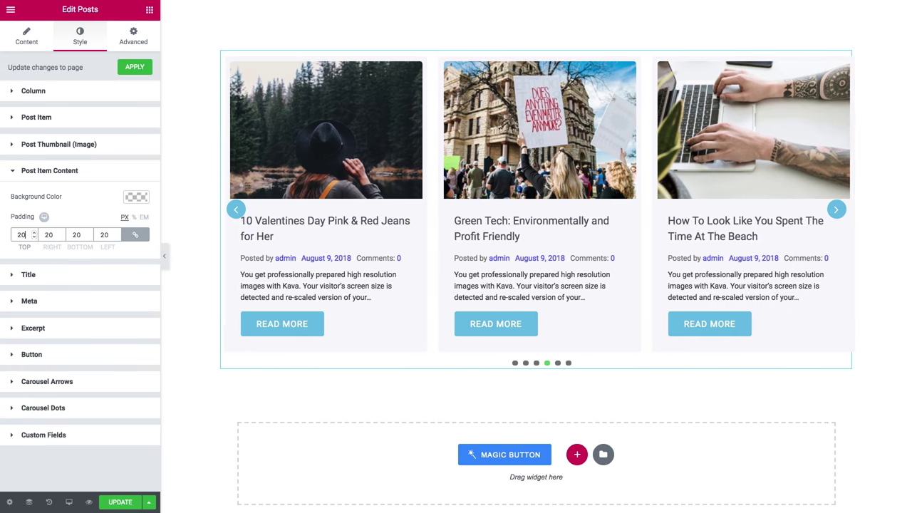
click(52, 177)
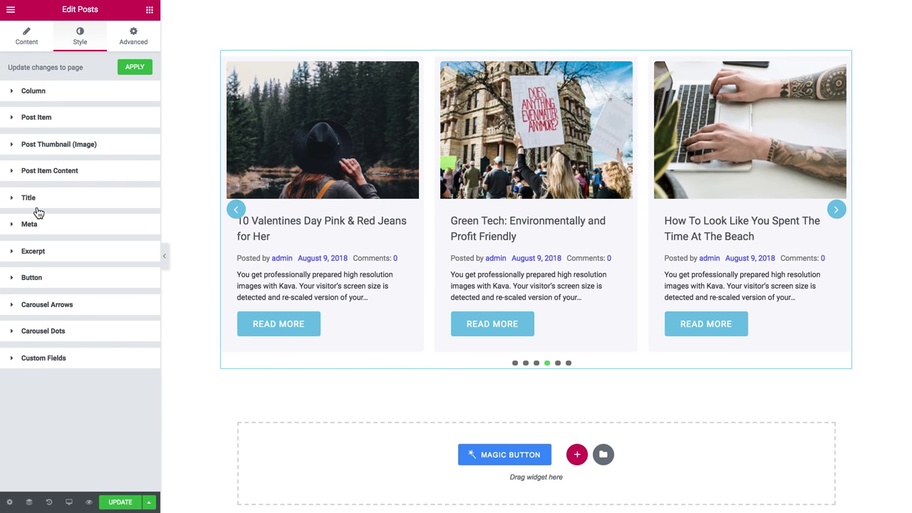
Color the post titles with the magenta palette color #c91765 and center them.
click(39, 207)
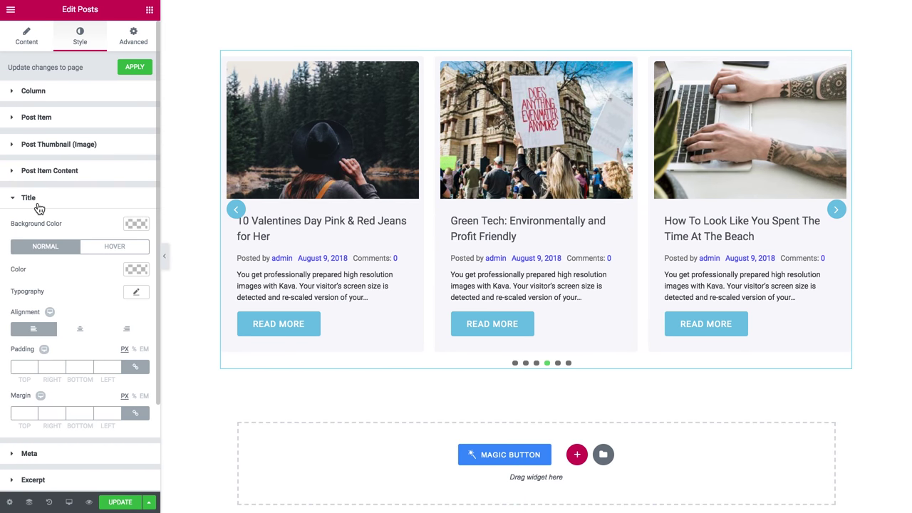
click(134, 269)
click(70, 396)
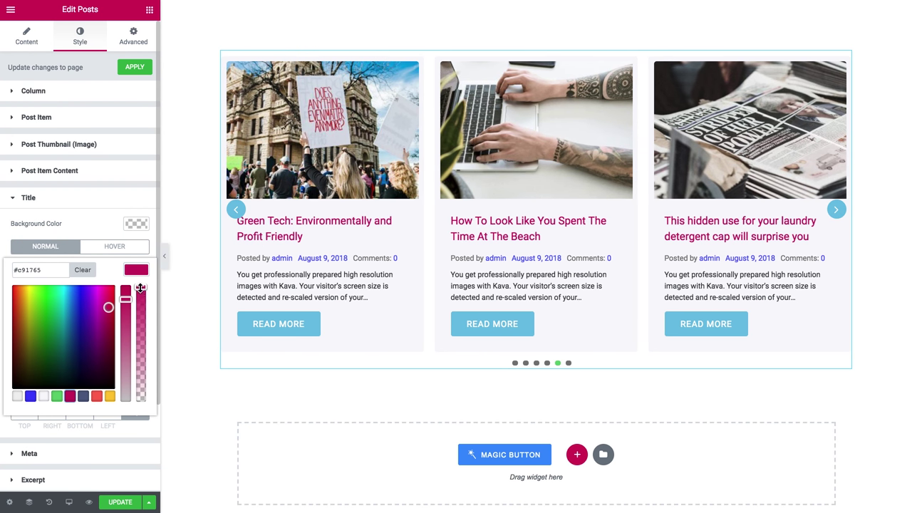
click(139, 277)
click(80, 329)
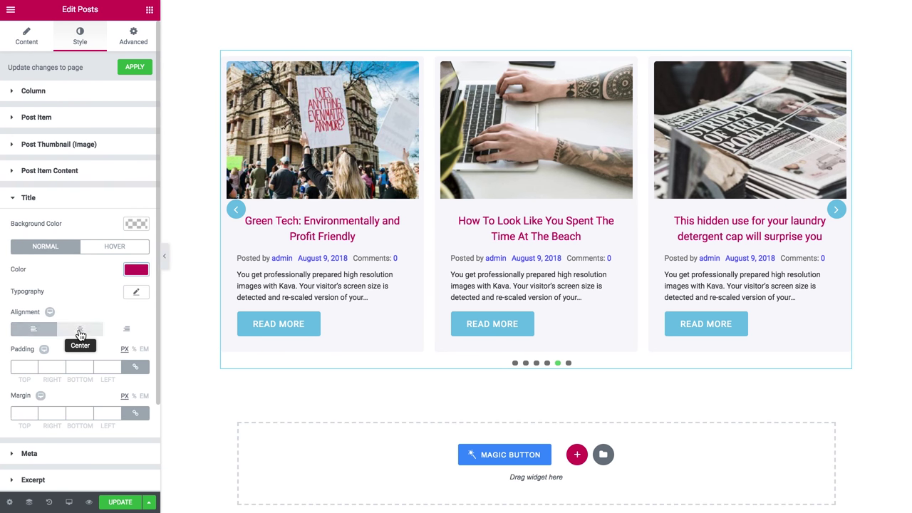
click(97, 199)
Set the links color of the post meta to the magenta palette color #c91765.
click(73, 225)
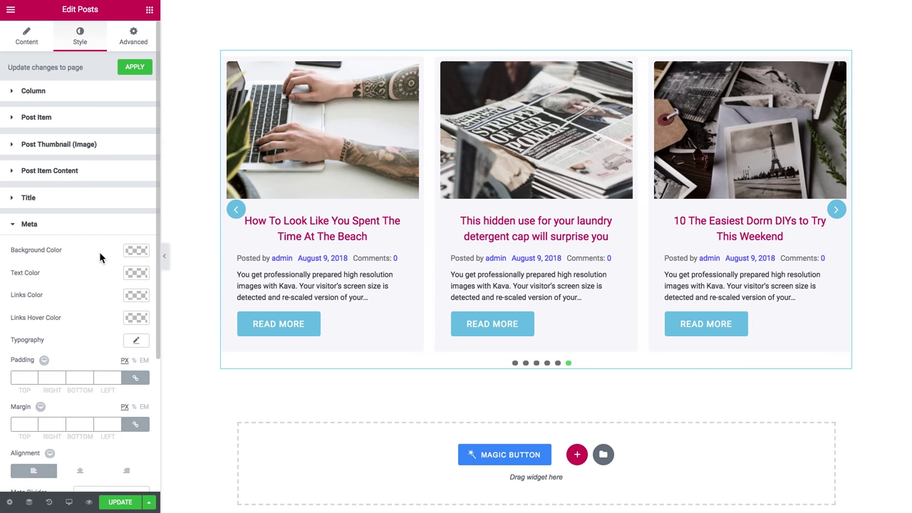
click(131, 296)
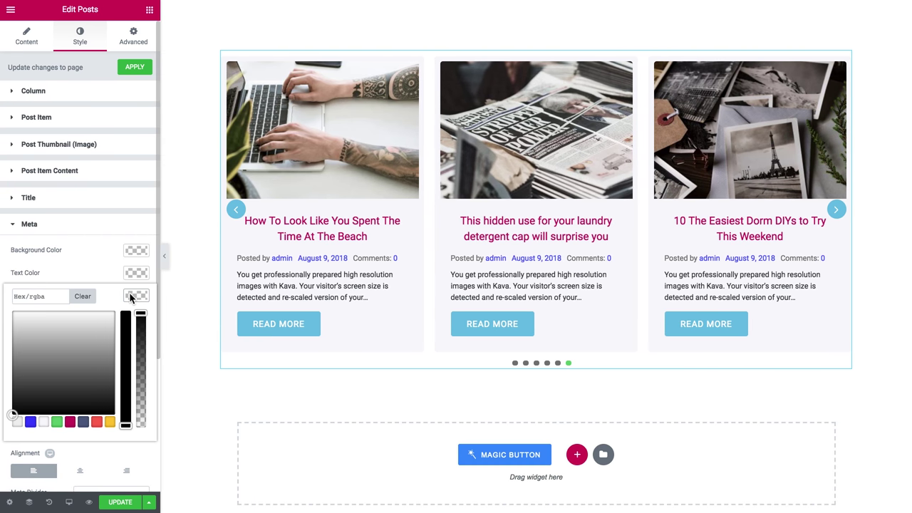
click(70, 421)
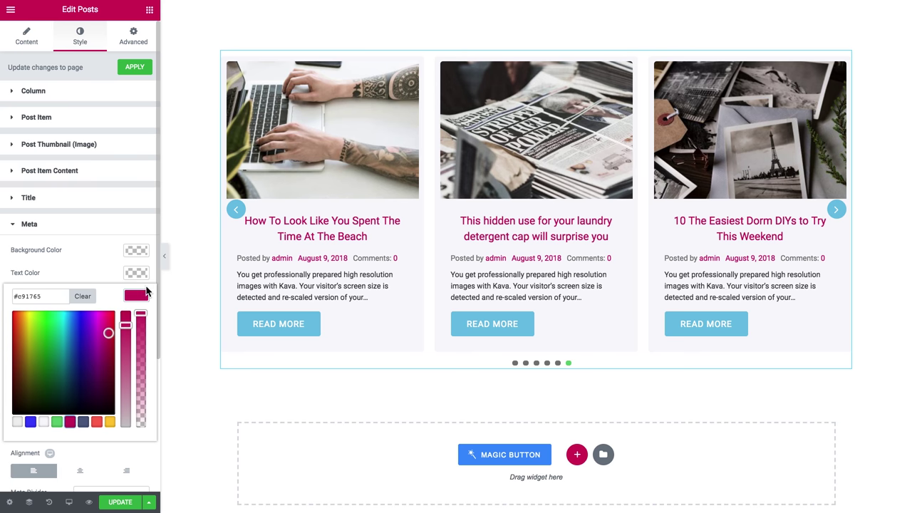
click(101, 249)
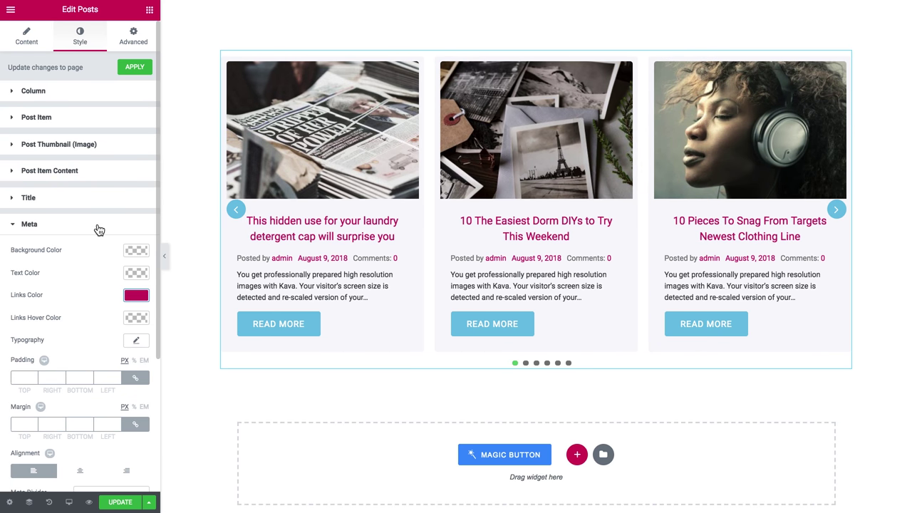
click(99, 229)
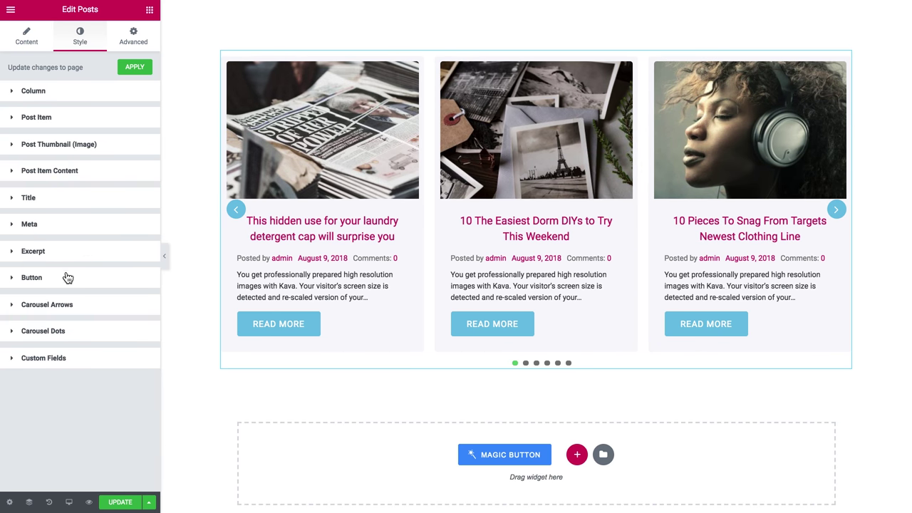
Center the excerpt text of the posts.
click(67, 256)
click(76, 360)
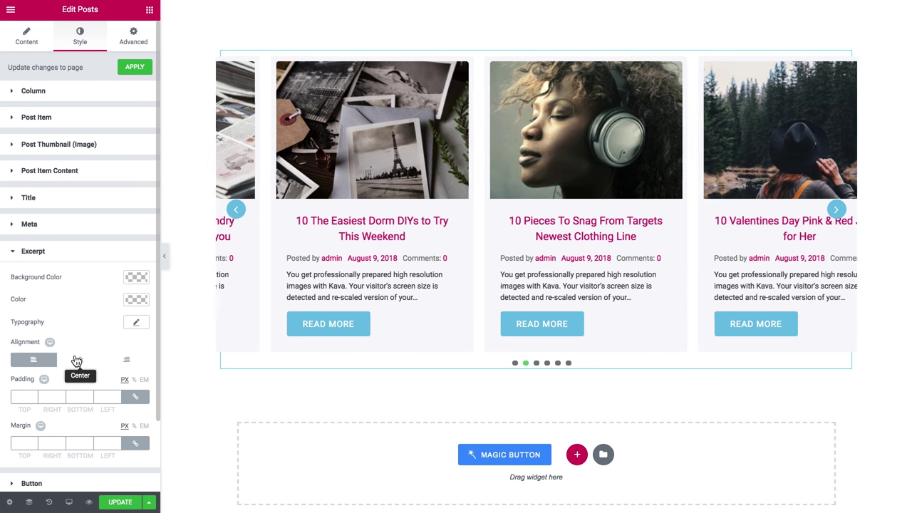
click(81, 250)
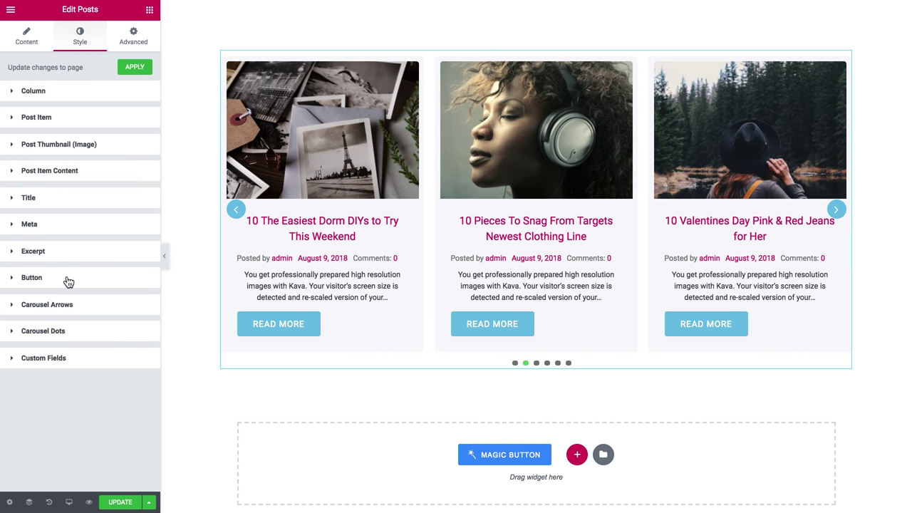
Set the normal-state background color of the Read More buttons to the magenta palette color.
click(67, 284)
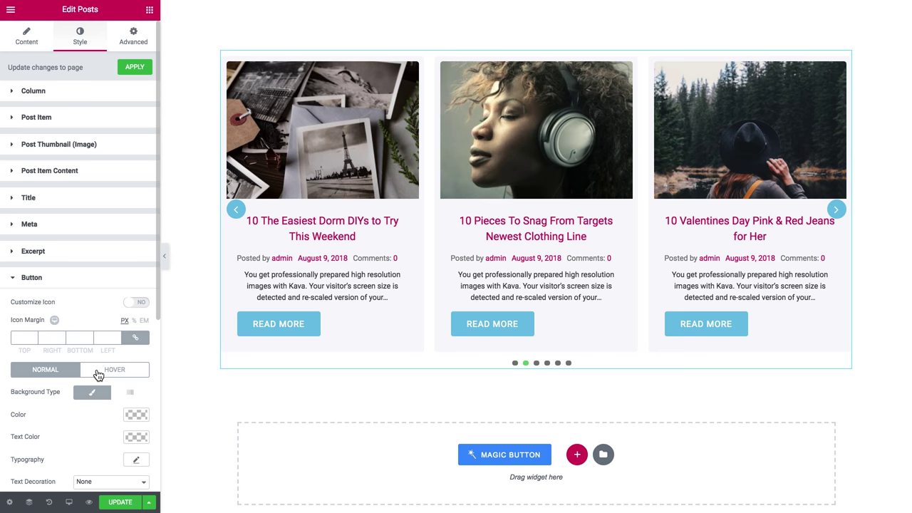
scroll(97, 375, down, 4)
click(136, 313)
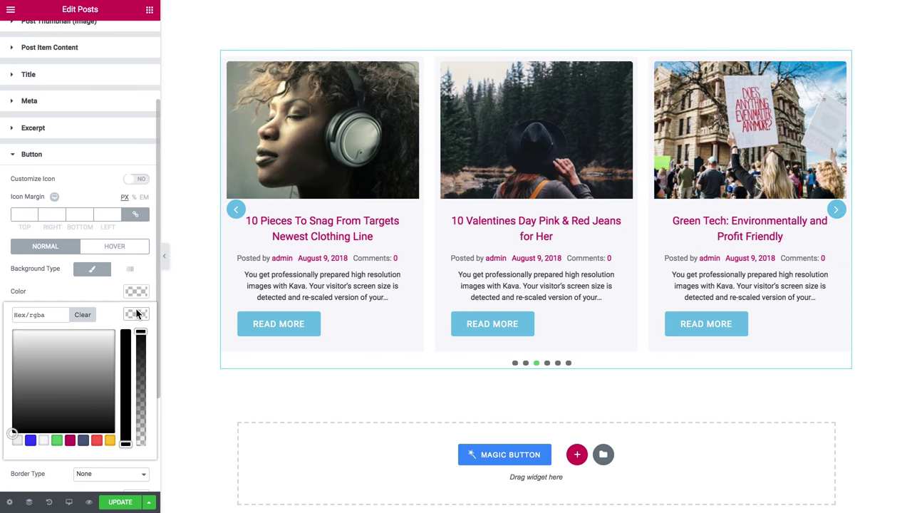
click(132, 314)
click(133, 292)
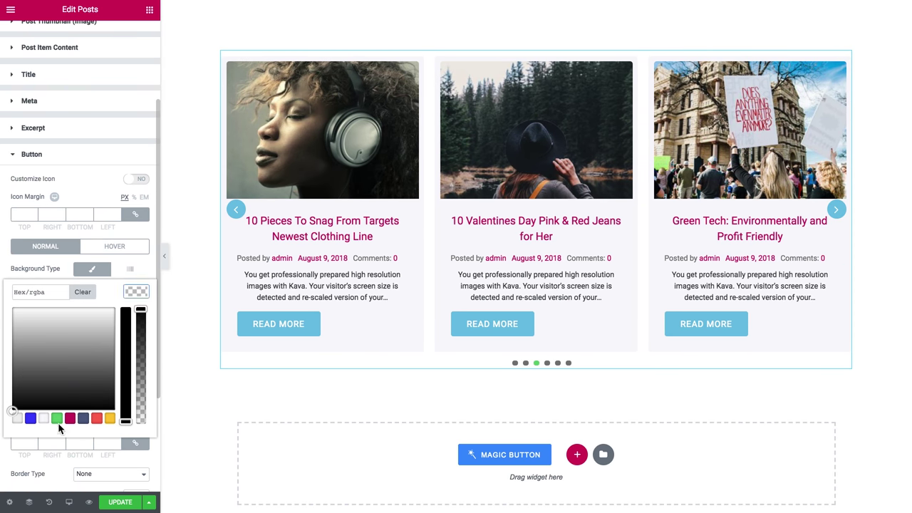
click(70, 420)
click(139, 293)
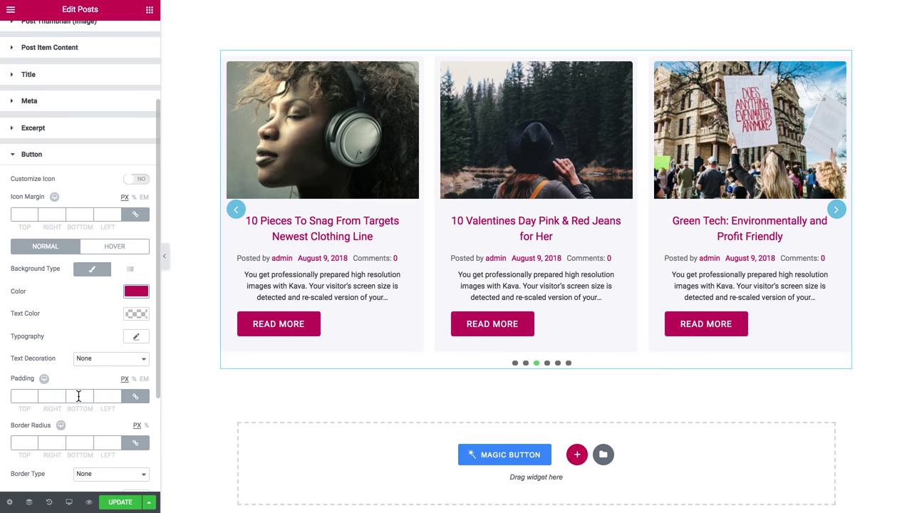
Center the Read More buttons within the post items.
scroll(78, 397, down, 3)
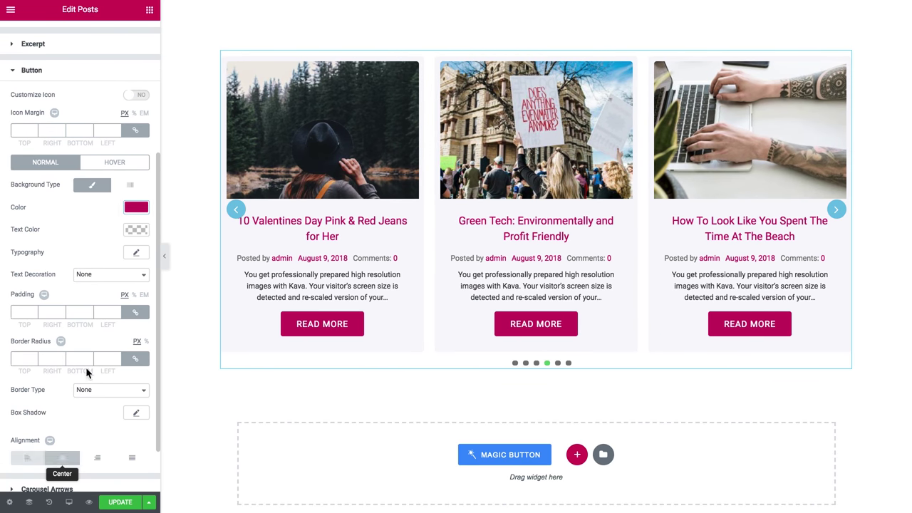
scroll(87, 360, up, 3)
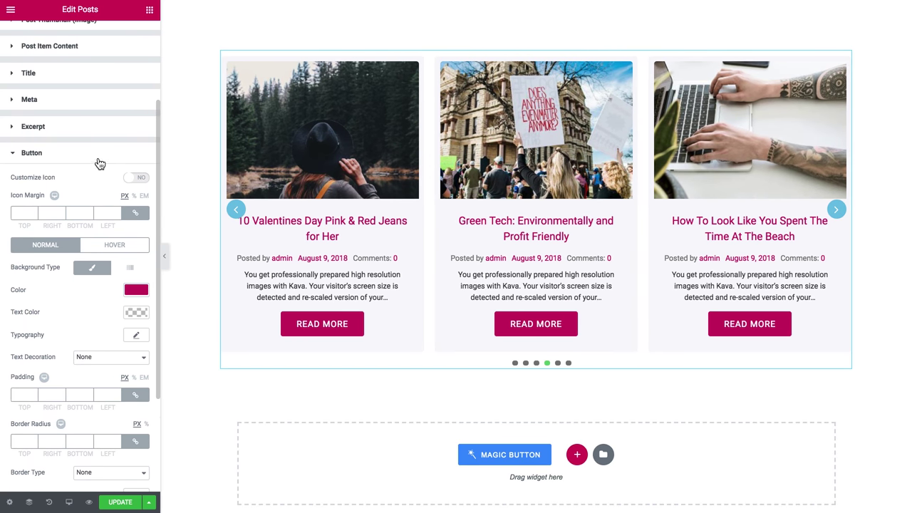
click(99, 158)
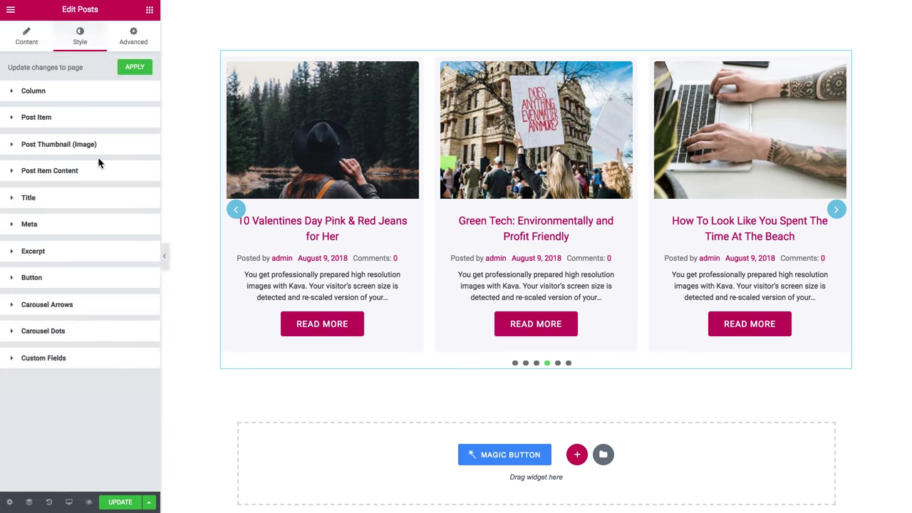
Set the previous carousel arrow's left indent and the next arrow's right indent to -50 px.
click(63, 311)
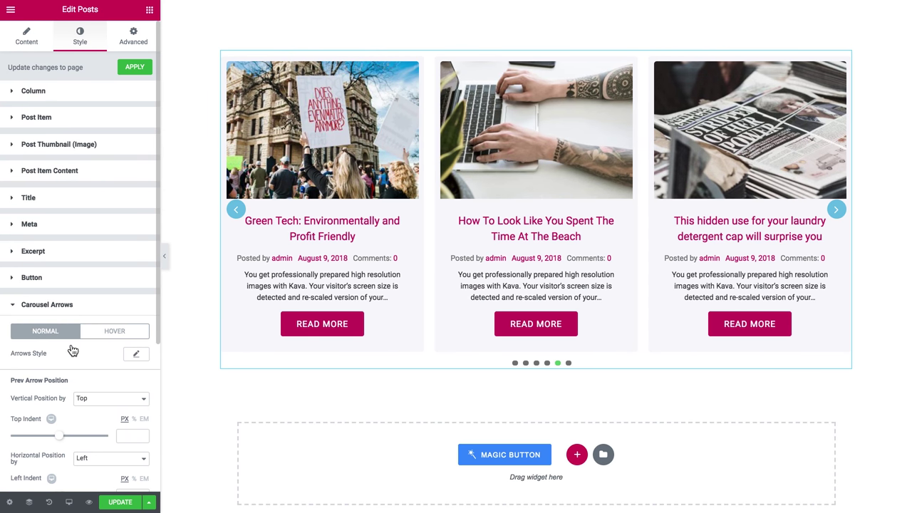
scroll(76, 356, down, 5)
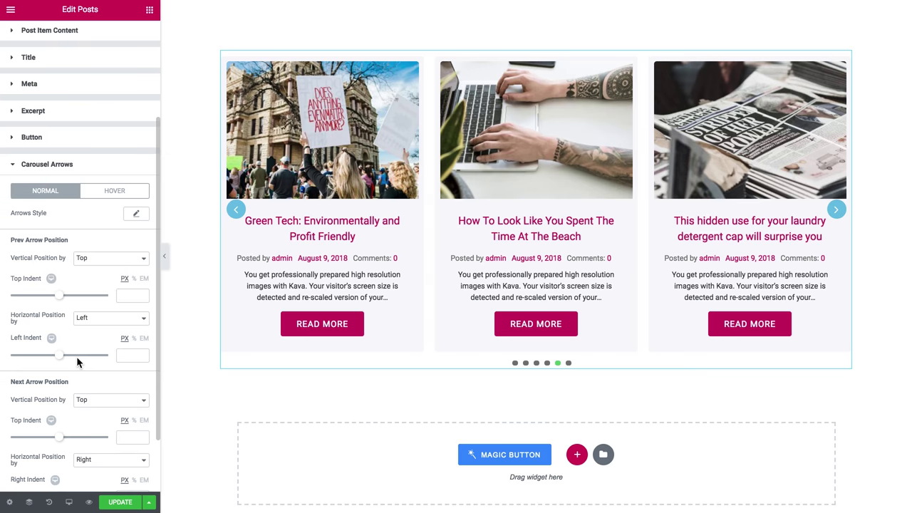
drag(60, 355, 66, 355)
text(-50)
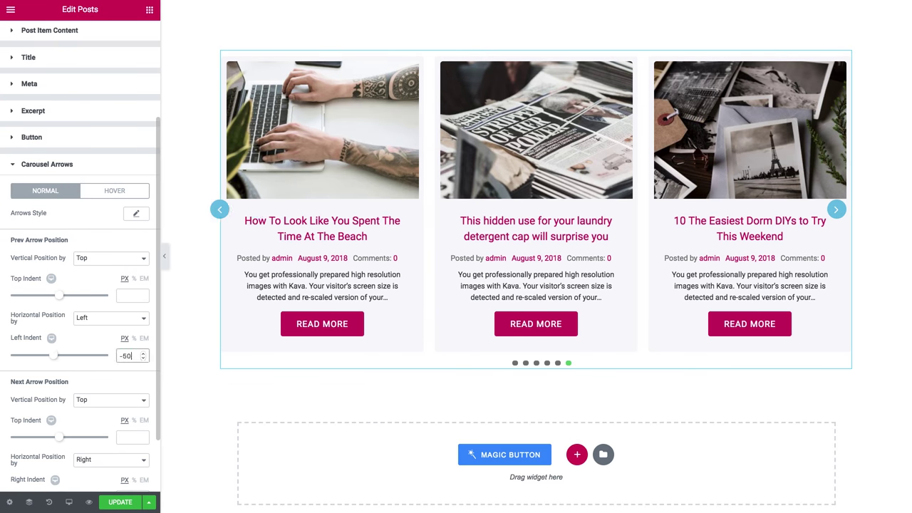
click(132, 437)
scroll(125, 431, down, 2)
click(130, 440)
text(-50)
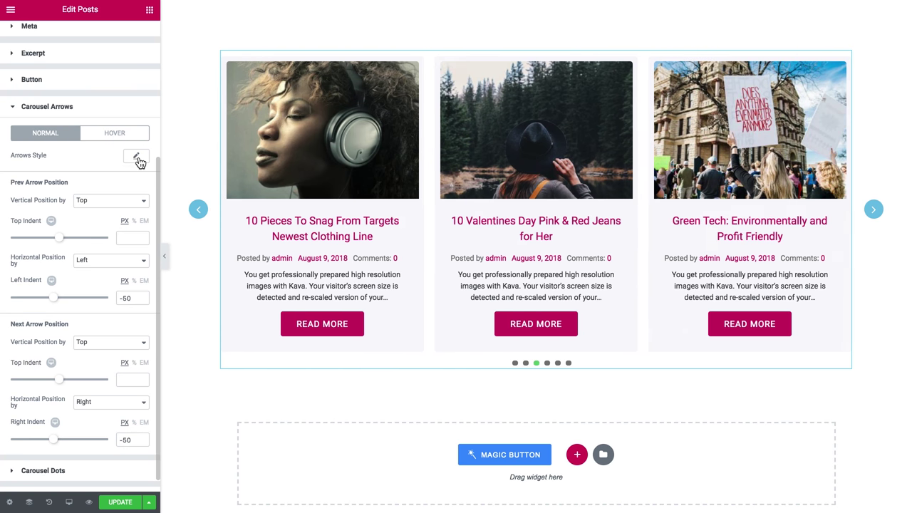
Give the carousel arrows a classic background in the magenta palette color #c91765.
click(137, 157)
click(91, 185)
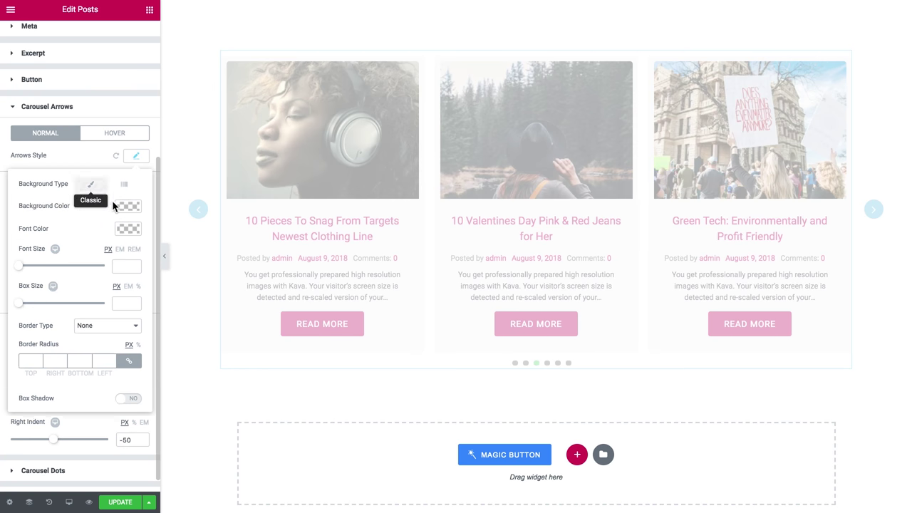
click(125, 204)
click(62, 334)
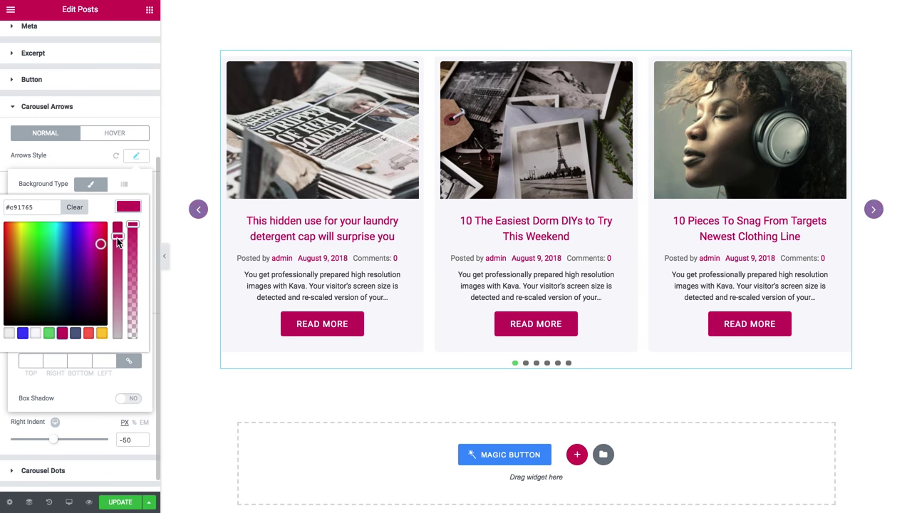
click(129, 206)
click(134, 158)
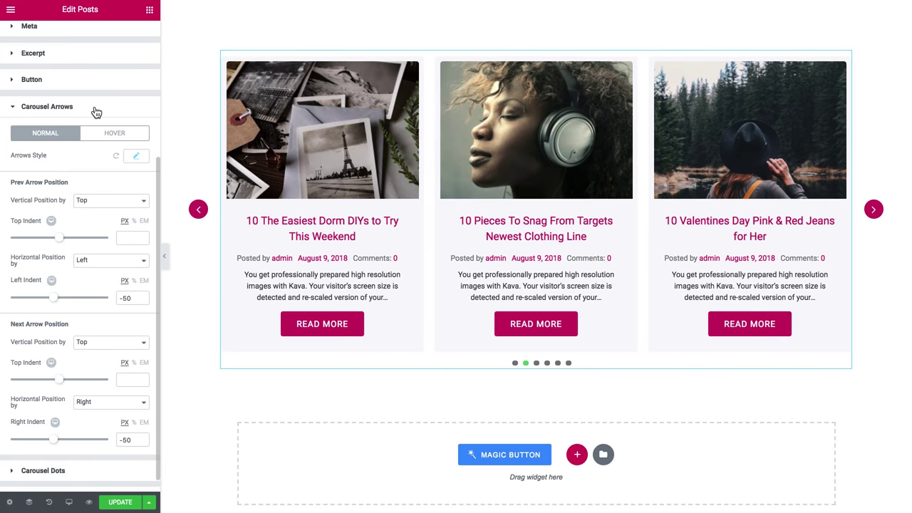
click(94, 109)
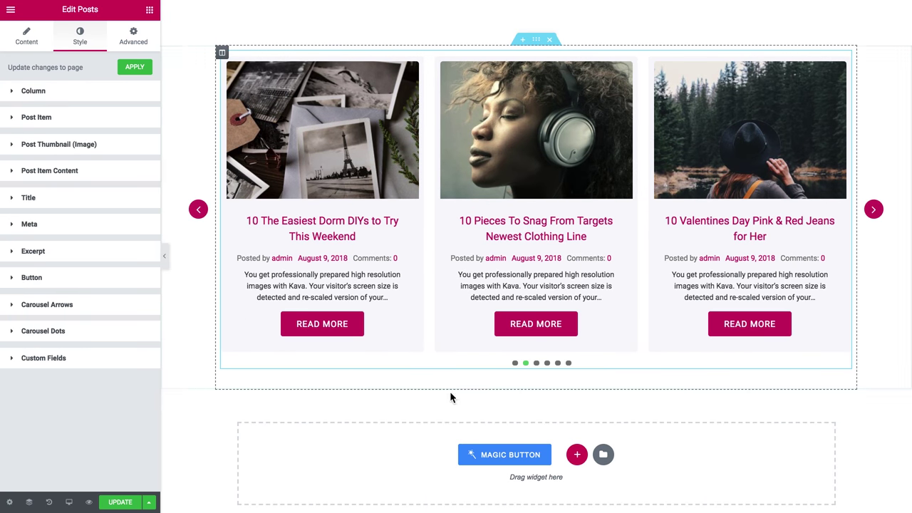
Give the carousel dots a classic background in the light grey palette color #efefef for their normal state.
click(47, 334)
scroll(71, 393, down, 2)
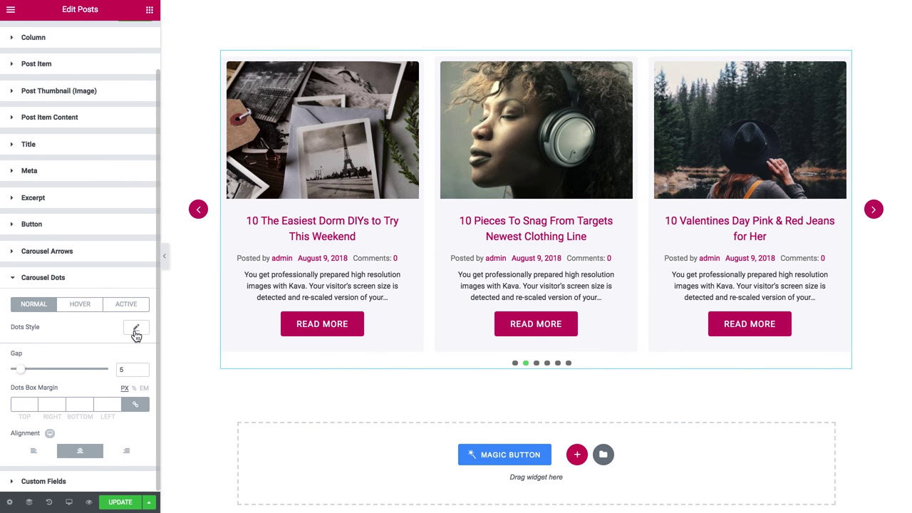
click(136, 336)
click(89, 353)
click(129, 379)
click(15, 472)
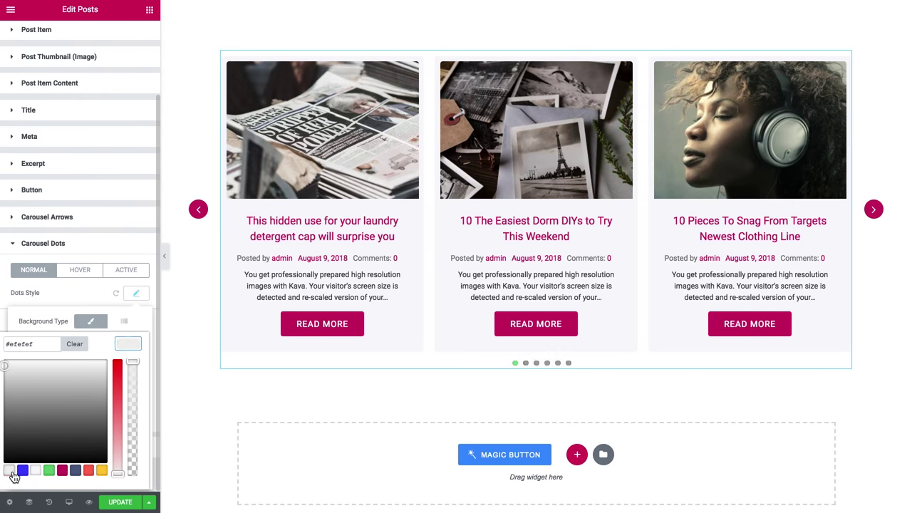
Give the carousel dots' hover state a classic background with a color from the palette.
click(79, 271)
click(90, 344)
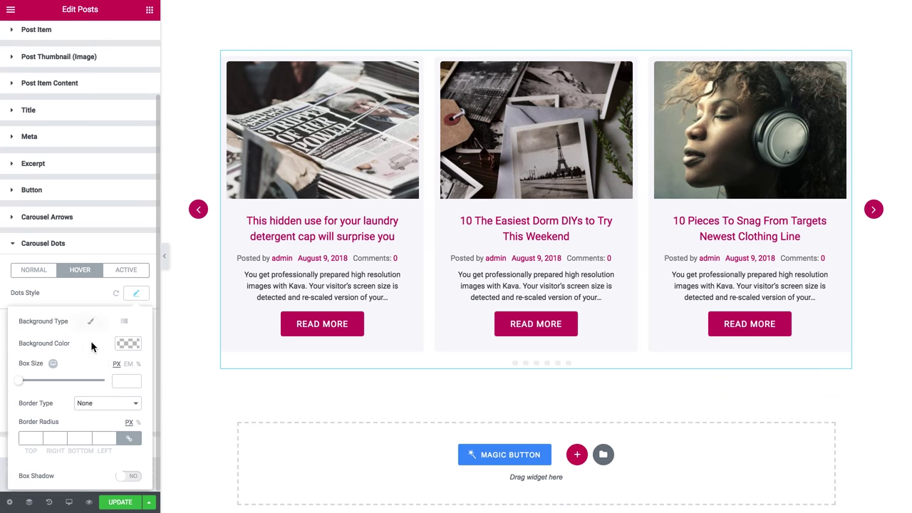
click(128, 346)
click(48, 472)
Give the active carousel dot a classic background in the magenta palette color #c91765.
click(127, 292)
click(90, 343)
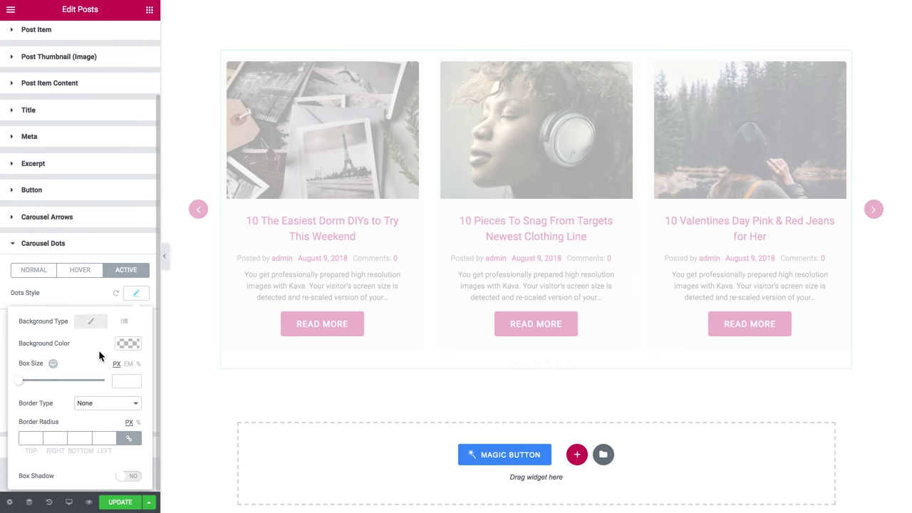
click(128, 343)
click(62, 470)
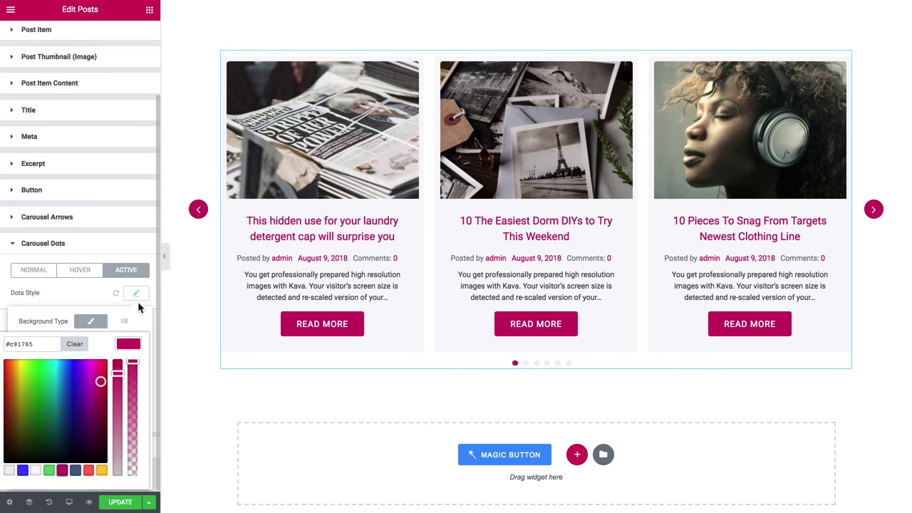
Preview the page without the editing panel and cycle through the carousel using its dots and next arrow.
click(164, 258)
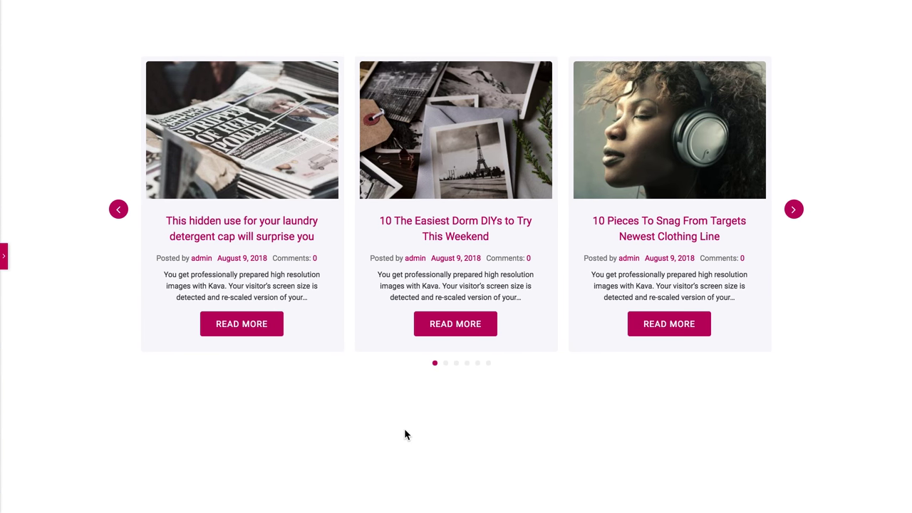
click(446, 364)
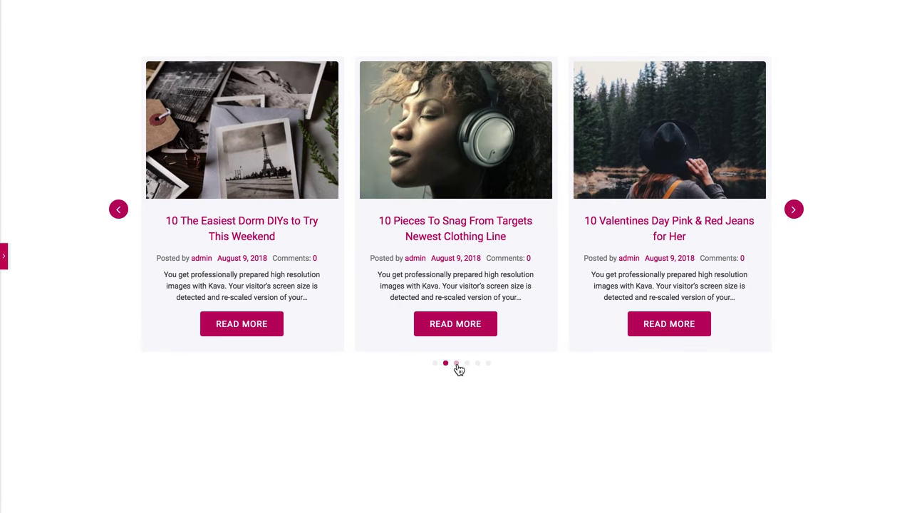
click(457, 364)
click(468, 364)
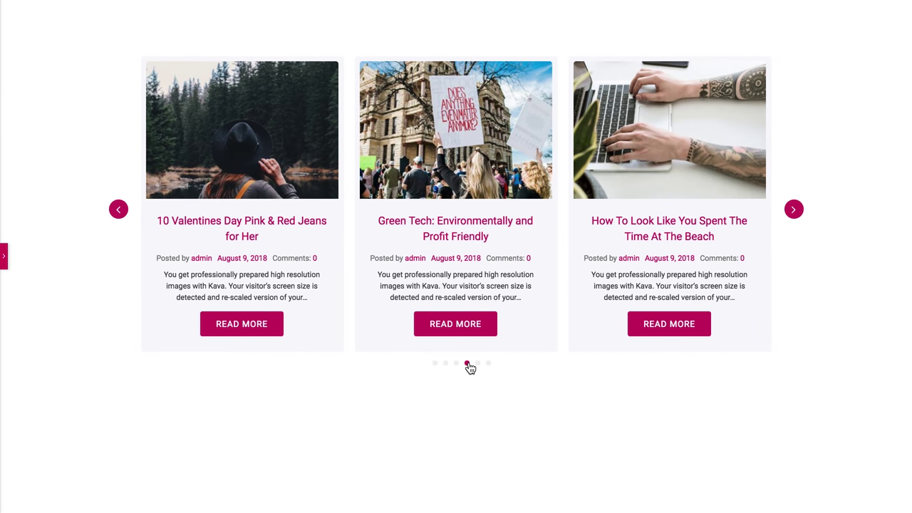
click(478, 364)
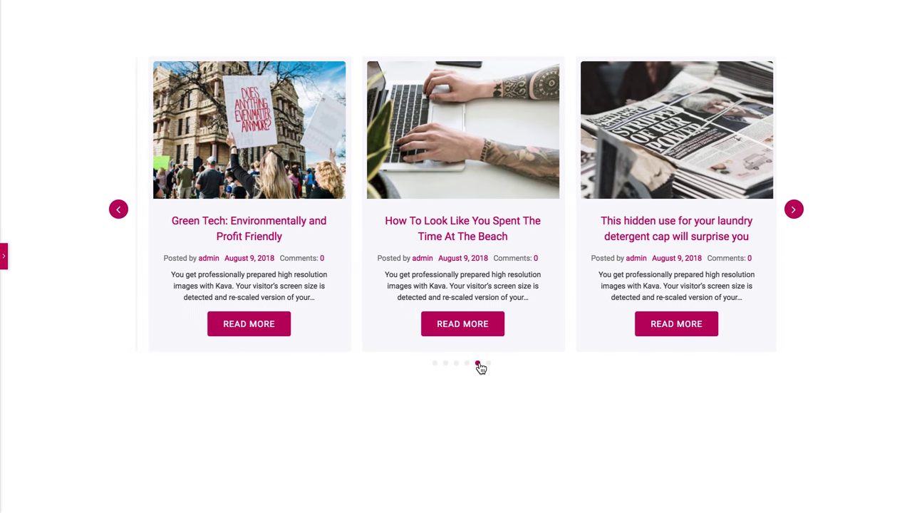
click(794, 210)
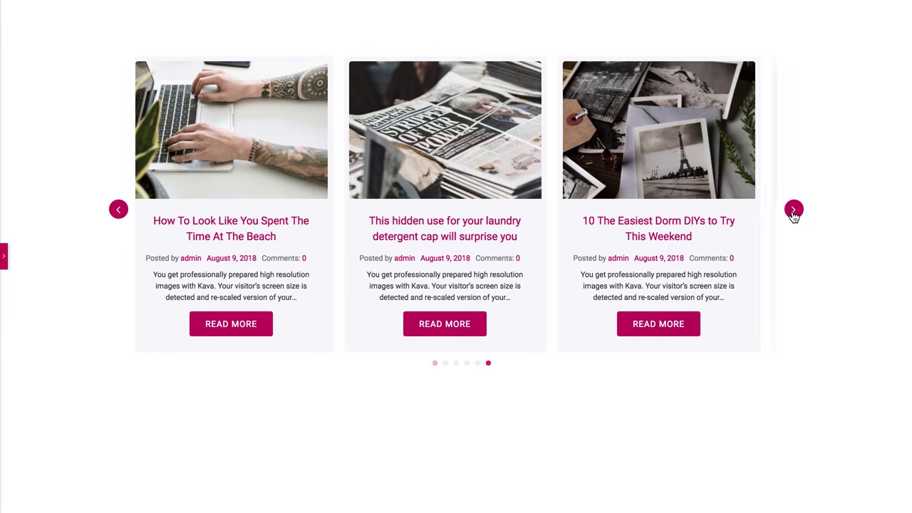